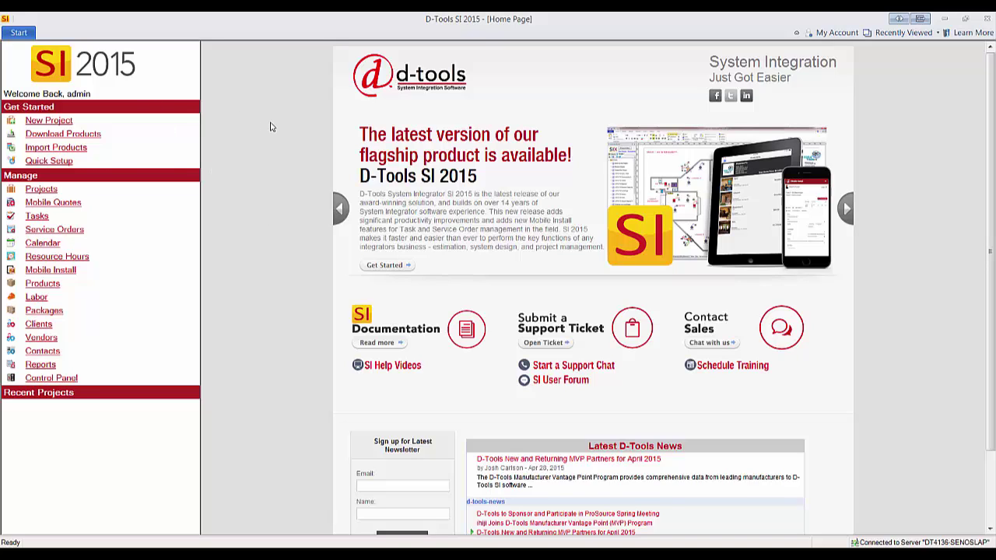
- Check out the Kesselrun Bar and Grill project from the project list and open it for editing
{"action": "left_click", "coordinate": [19, 34]}
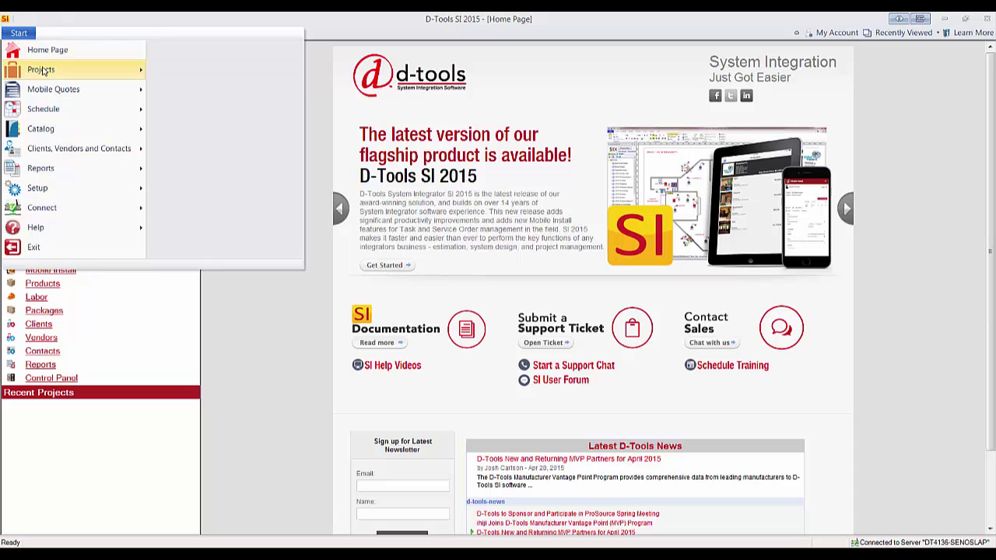
{"action": "mouse_move", "coordinate": [43, 71]}
{"action": "left_click", "coordinate": [187, 48]}
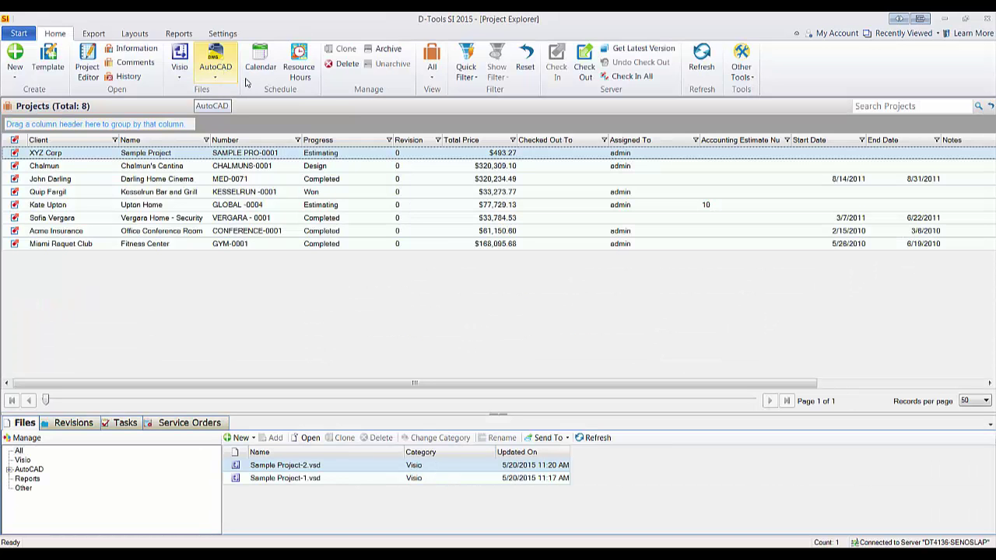
{"action": "left_click", "coordinate": [193, 193]}
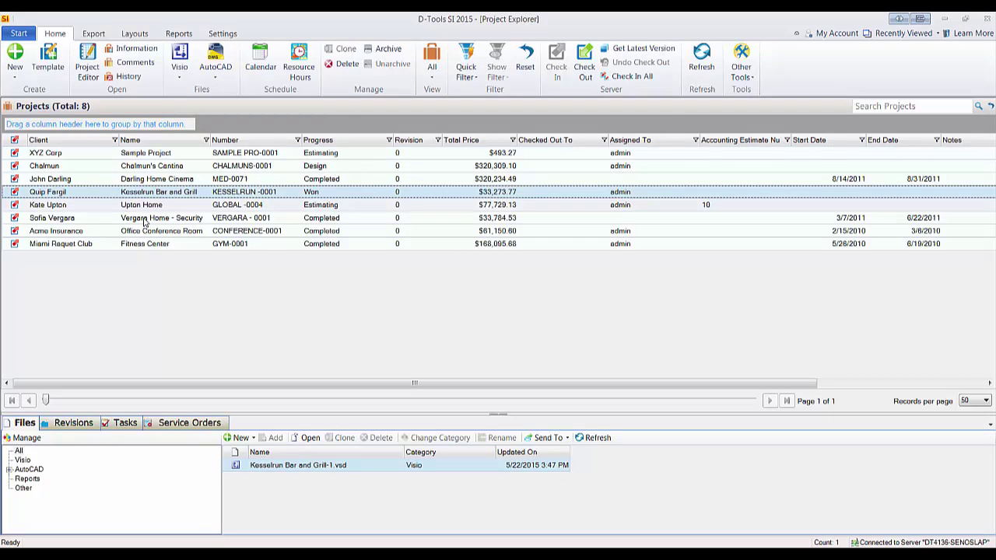
{"action": "left_click", "coordinate": [589, 66]}
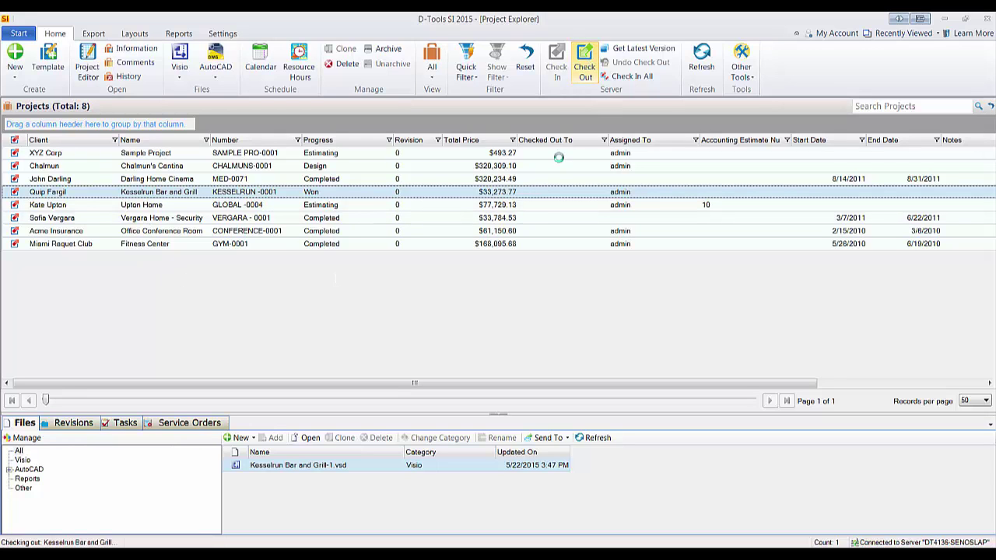
{"action": "double_click", "coordinate": [241, 192]}
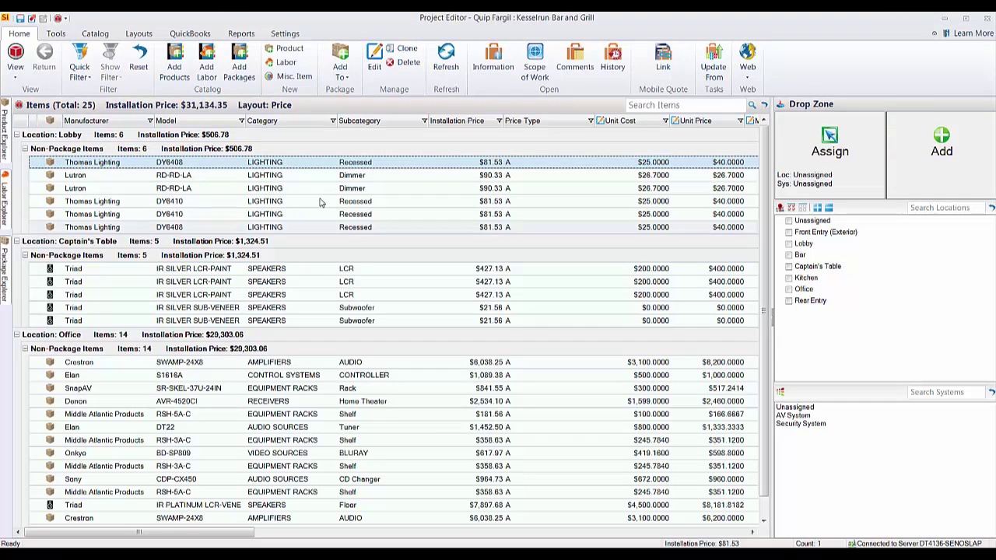
- Bring up the QuickBooks functions and review the options for creating an estimate or adding to an existing one
{"action": "left_click", "coordinate": [200, 37]}
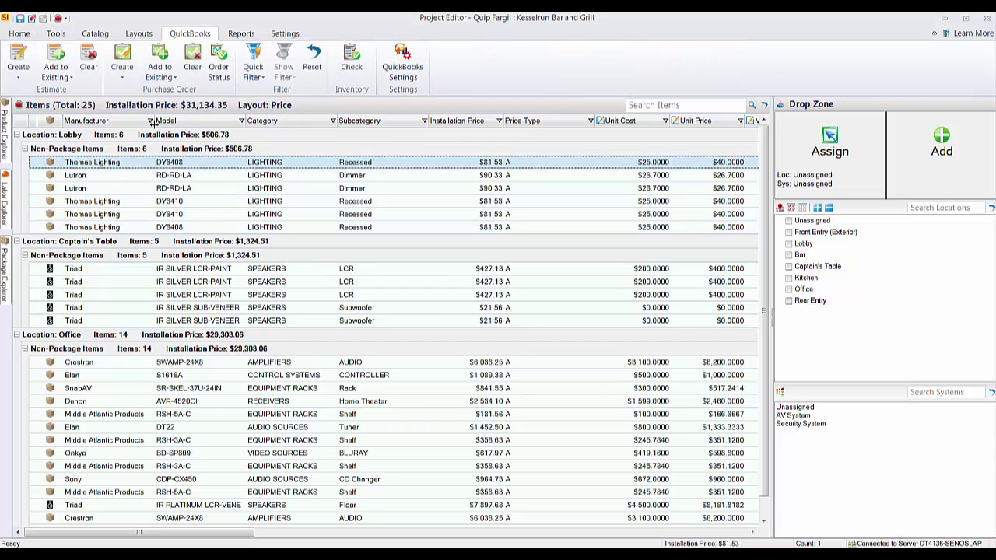
{"action": "left_click", "coordinate": [18, 77]}
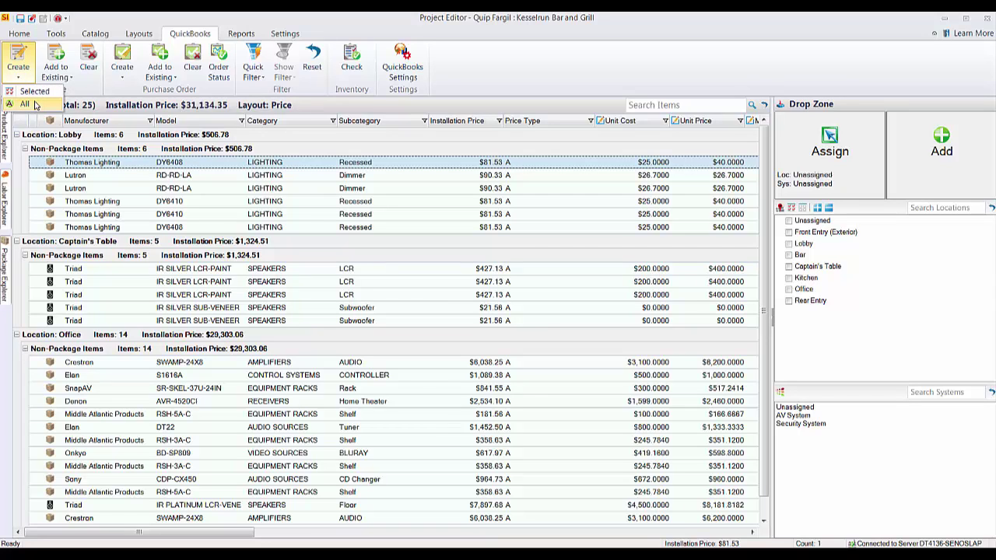
{"action": "left_click", "coordinate": [70, 78]}
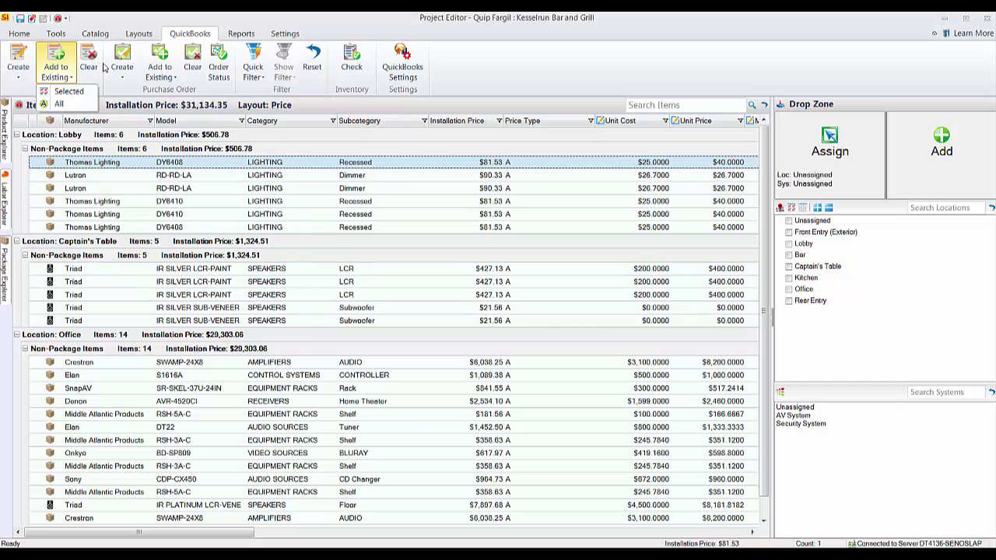
{"action": "double_click", "coordinate": [448, 23]}
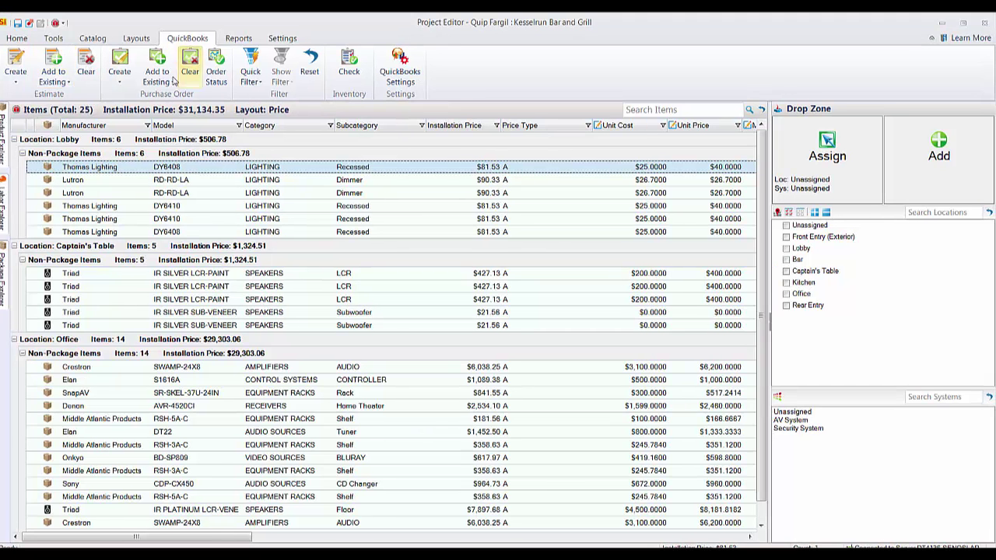
{"action": "left_click", "coordinate": [959, 24]}
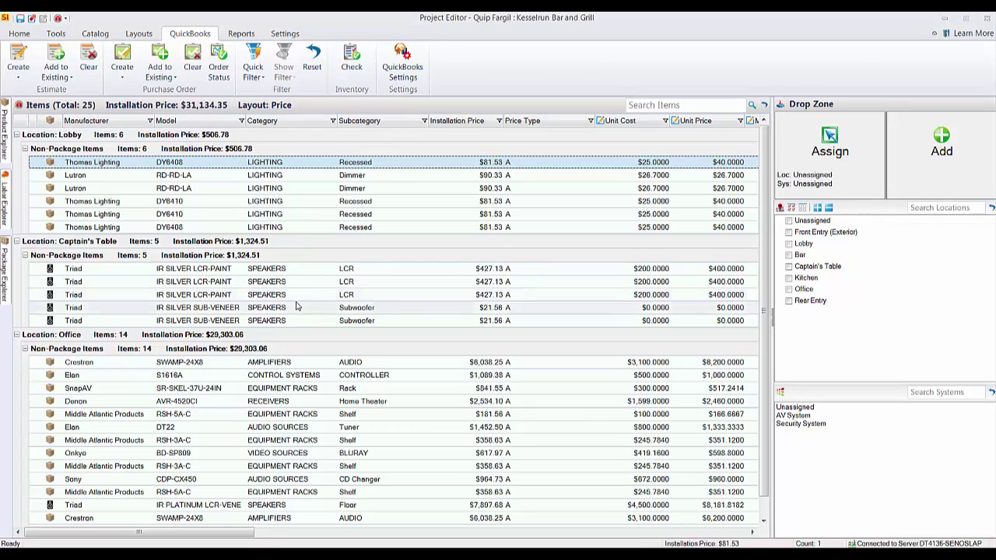
- Review the QuickBooks settings, including the phase labor item format and long description options, and save them
{"action": "left_click", "coordinate": [412, 74]}
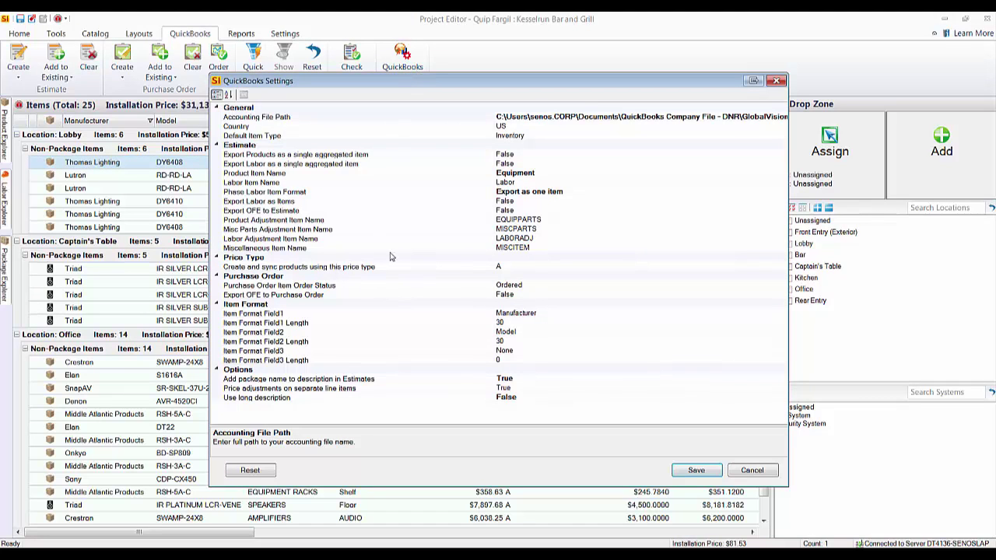
{"action": "left_click", "coordinate": [300, 184]}
{"action": "left_click", "coordinate": [301, 192]}
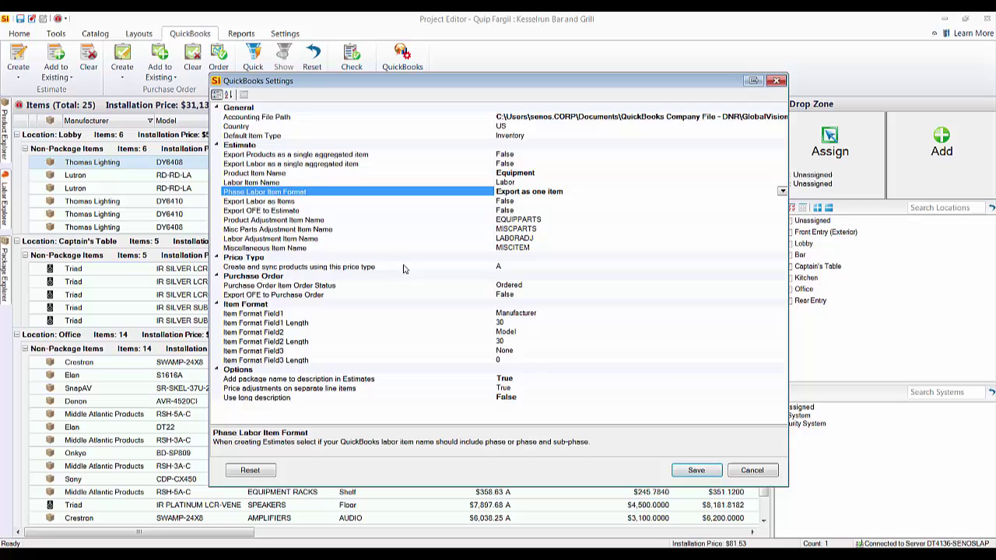
{"action": "left_click", "coordinate": [330, 399]}
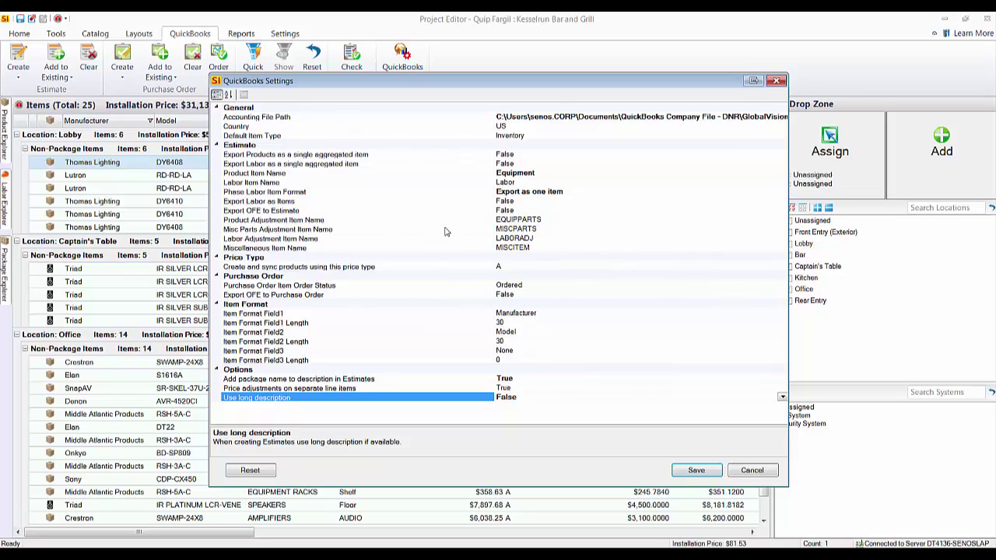
{"action": "left_click", "coordinate": [697, 475]}
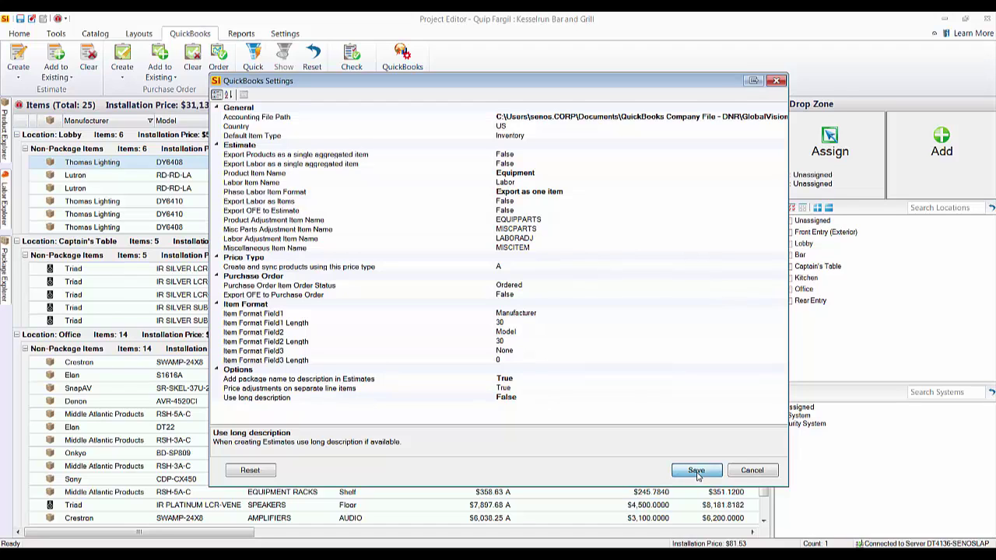
{"action": "left_click", "coordinate": [697, 475]}
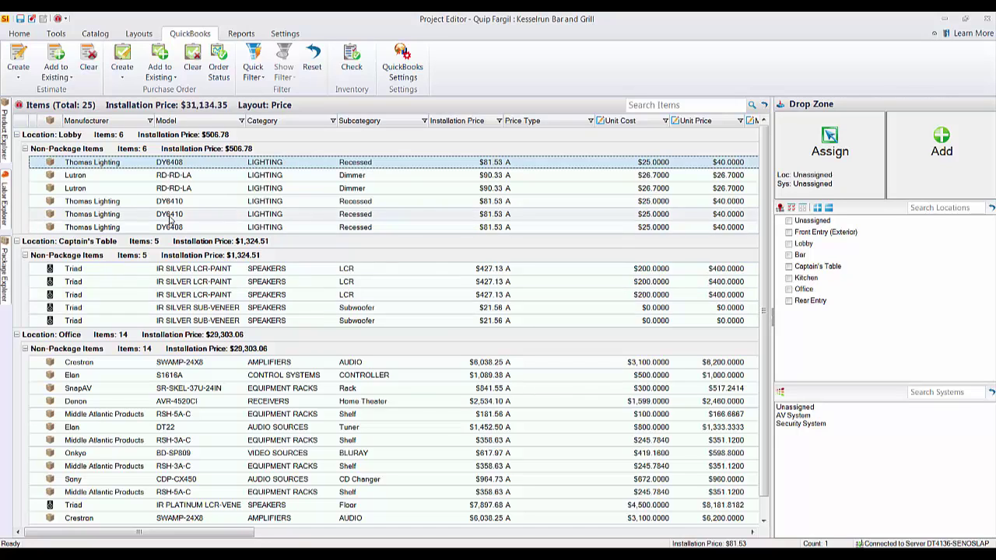
- Start a QuickBooks estimate from all project items and check the list of existing customer jobs
{"action": "left_click", "coordinate": [12, 78]}
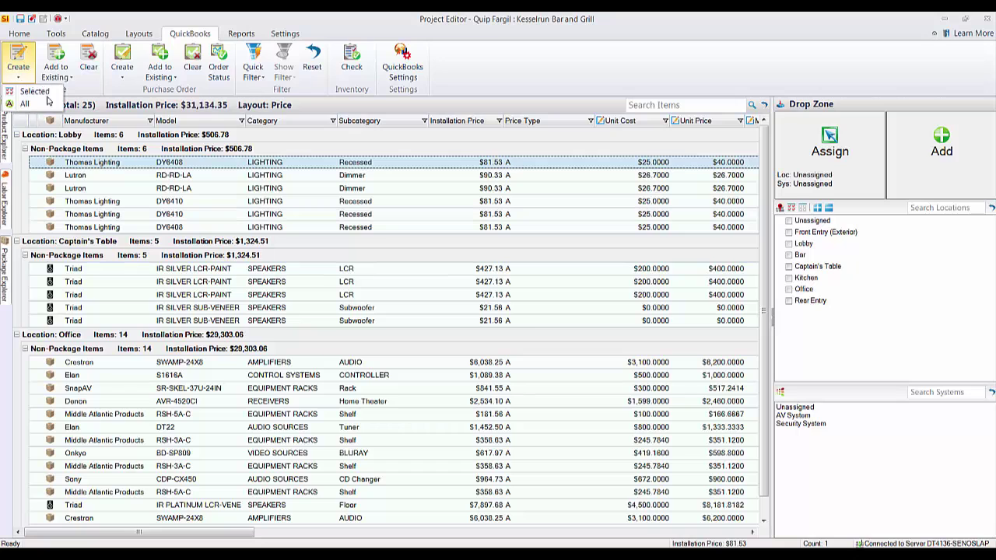
{"action": "left_click", "coordinate": [28, 104]}
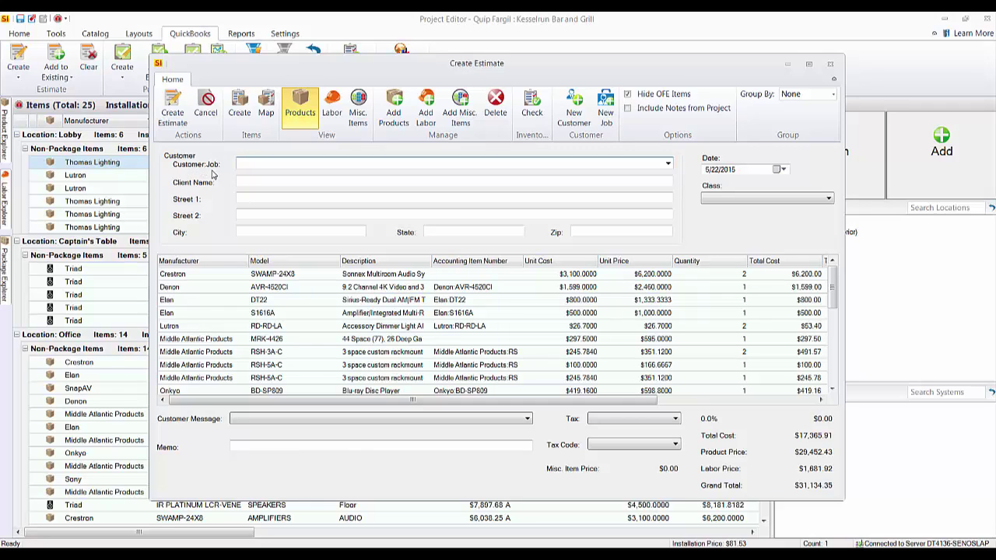
{"action": "left_click", "coordinate": [668, 164]}
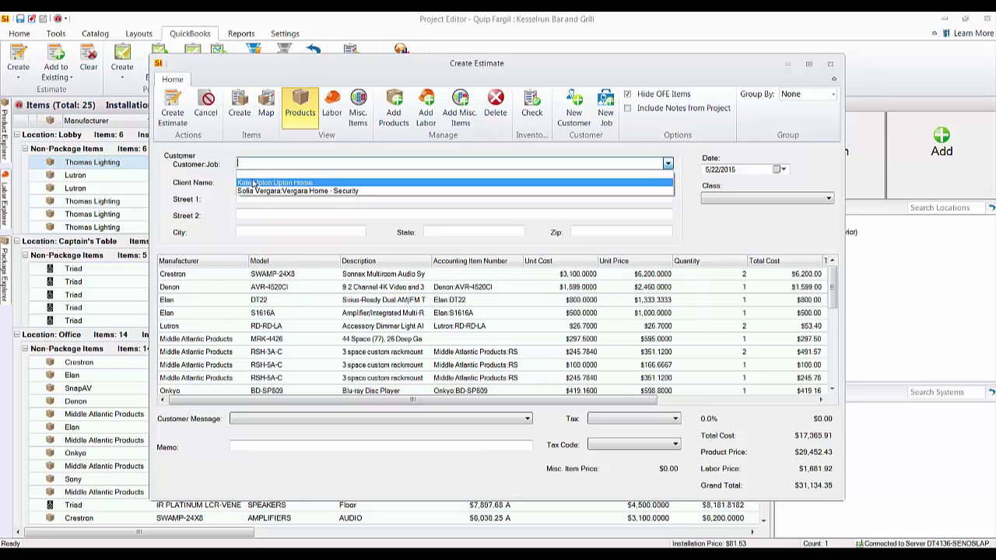
{"action": "left_click", "coordinate": [209, 153]}
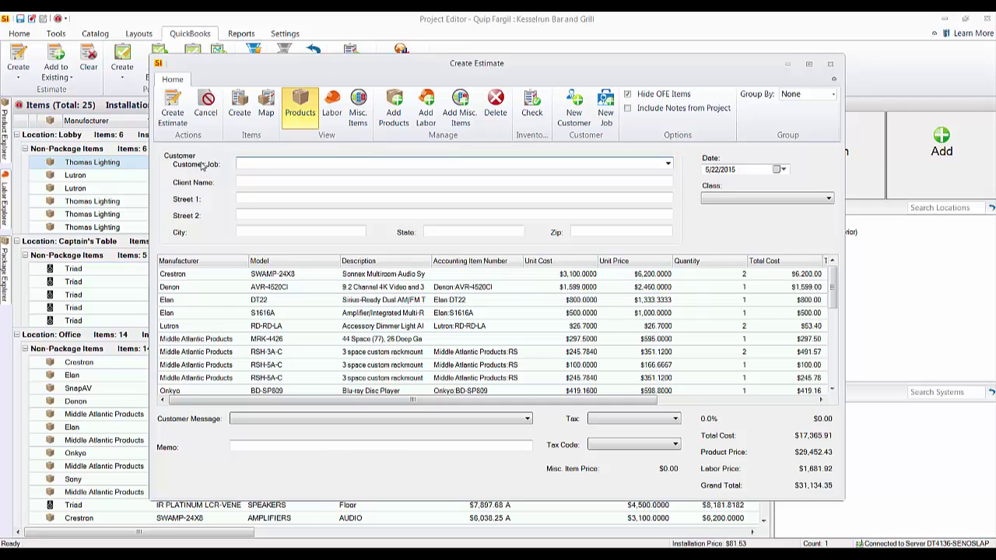
{"action": "left_click", "coordinate": [610, 114]}
{"action": "left_click", "coordinate": [591, 278]}
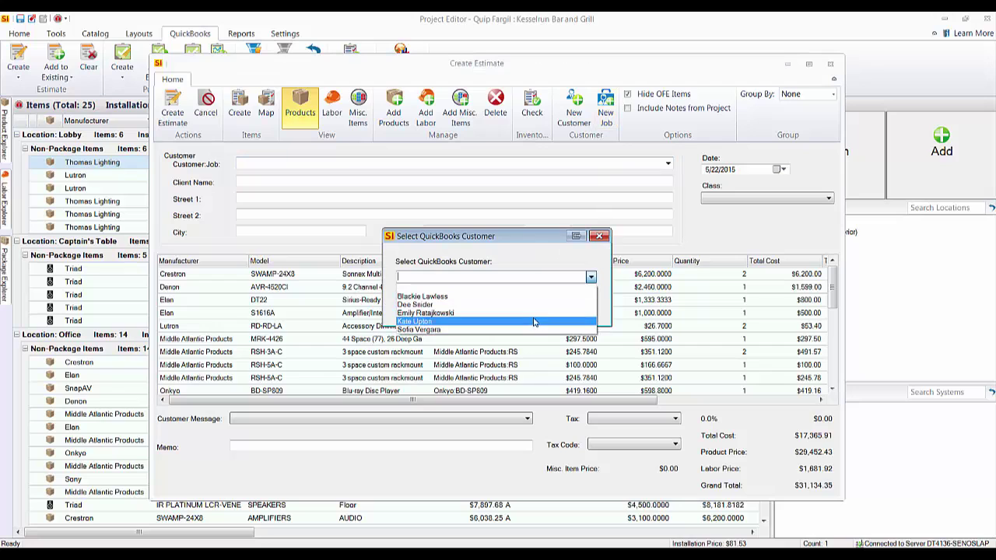
{"action": "left_click", "coordinate": [516, 240]}
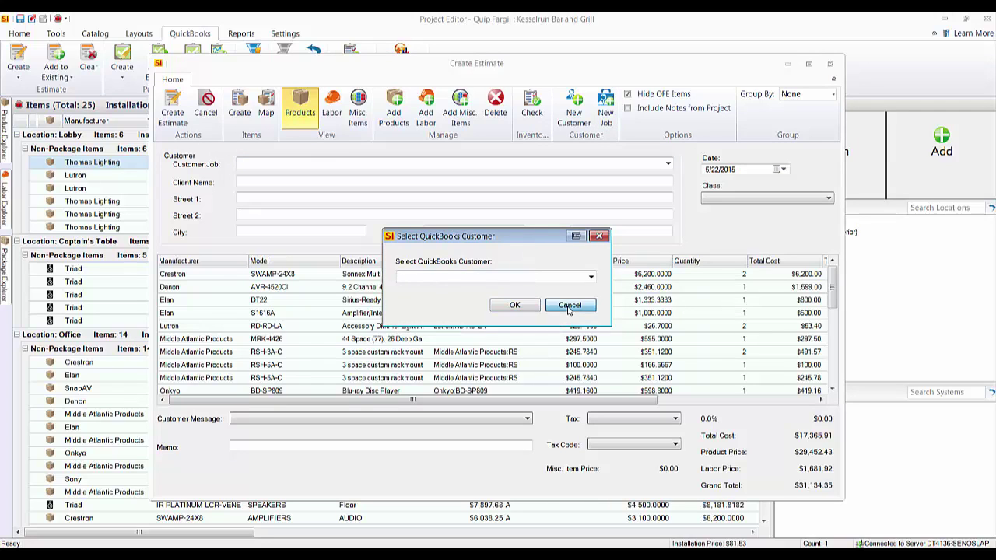
{"action": "left_click", "coordinate": [570, 307]}
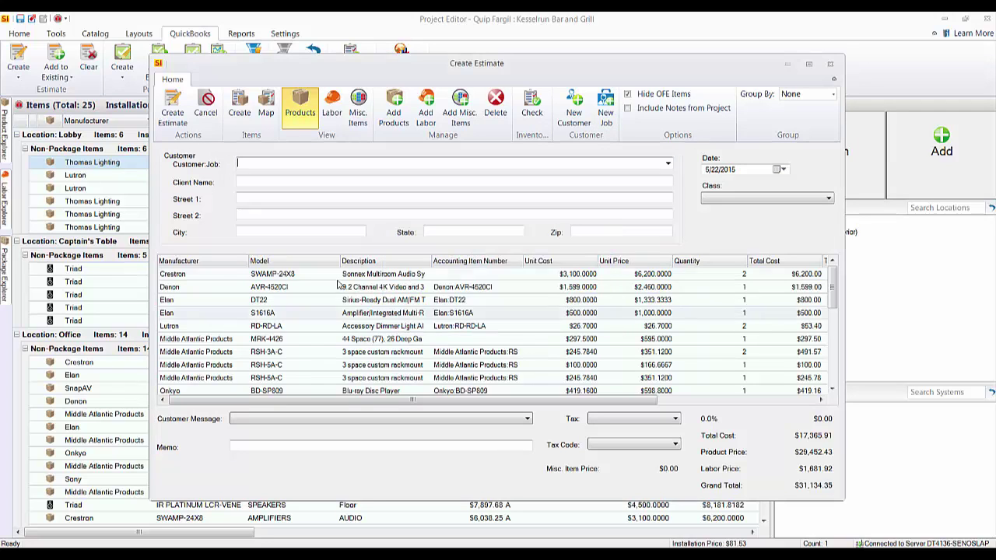
- Start adding the project's client as a new QuickBooks customer and review the job information, including the status and type choices
{"action": "left_click", "coordinate": [574, 109]}
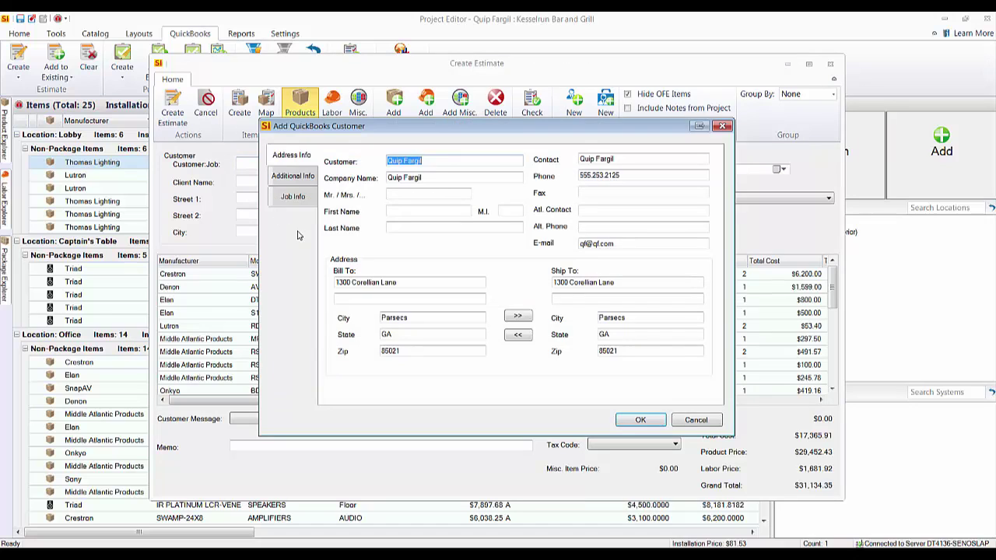
{"action": "left_click_drag", "start_coordinate": [582, 129], "coordinate": [581, 145]}
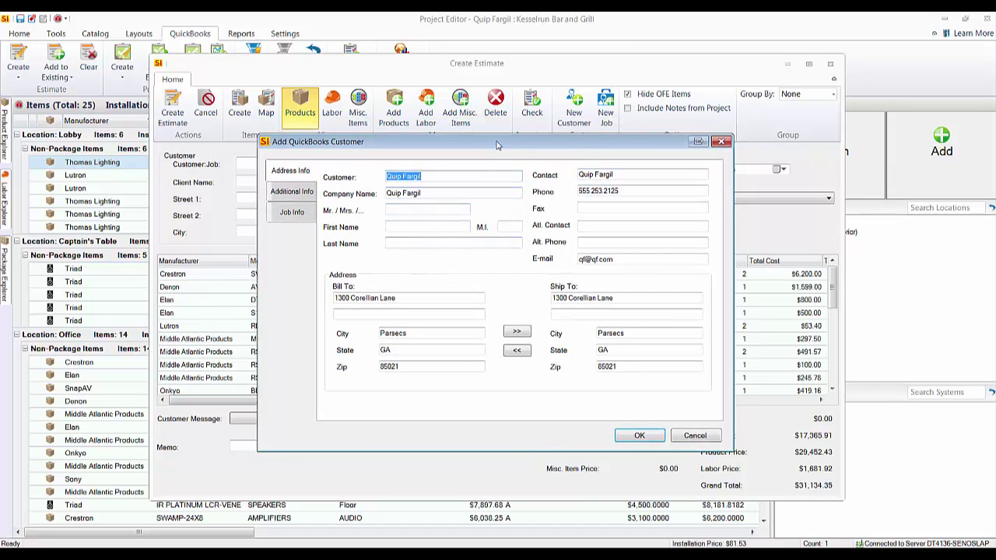
{"action": "left_click_drag", "start_coordinate": [498, 141], "coordinate": [498, 128]}
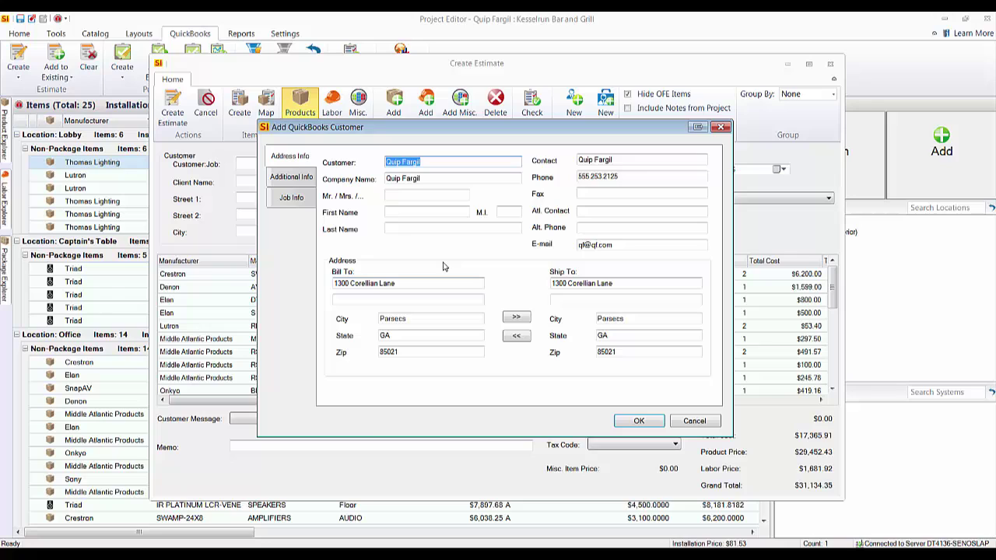
{"action": "left_click", "coordinate": [293, 199]}
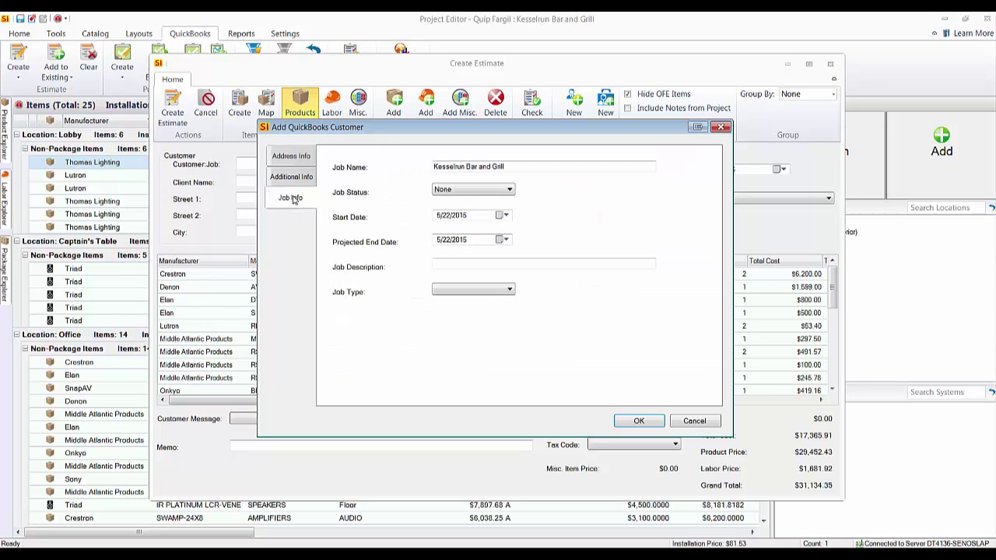
{"action": "left_click", "coordinate": [512, 191]}
{"action": "left_click", "coordinate": [513, 191]}
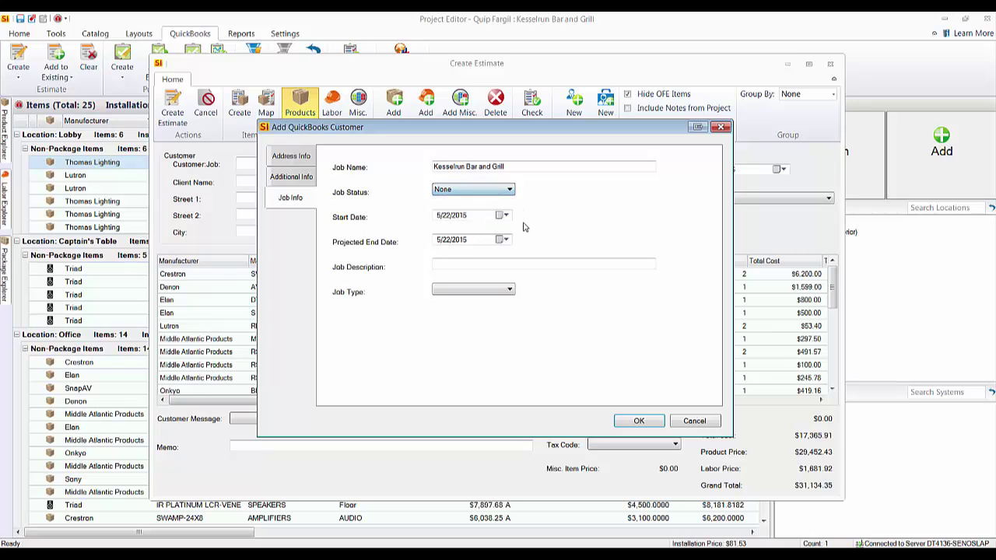
{"action": "left_click", "coordinate": [500, 288]}
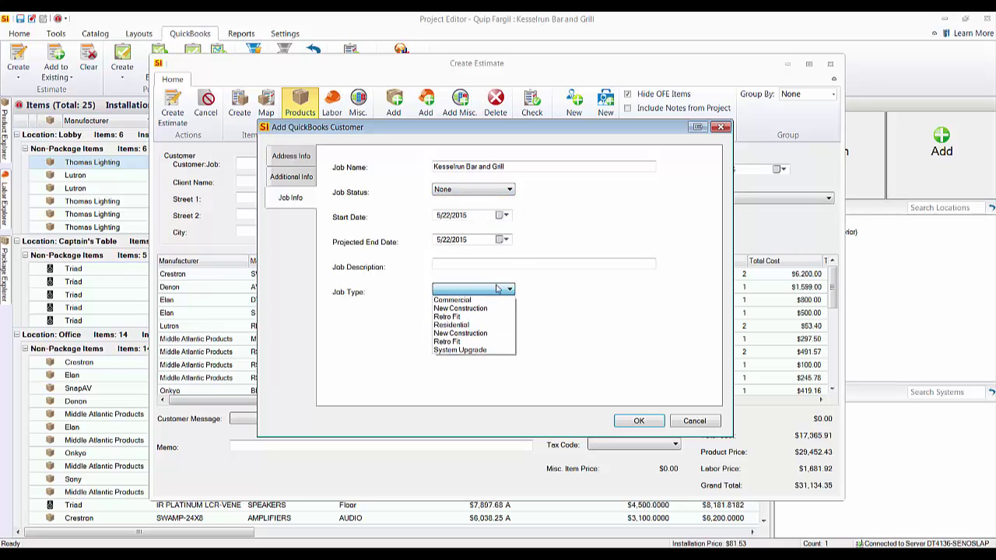
- Set the new customer's tax code to Tax and tax item to State Tax, and add the customer to the estimate
{"action": "left_click", "coordinate": [296, 180]}
{"action": "left_click", "coordinate": [296, 180]}
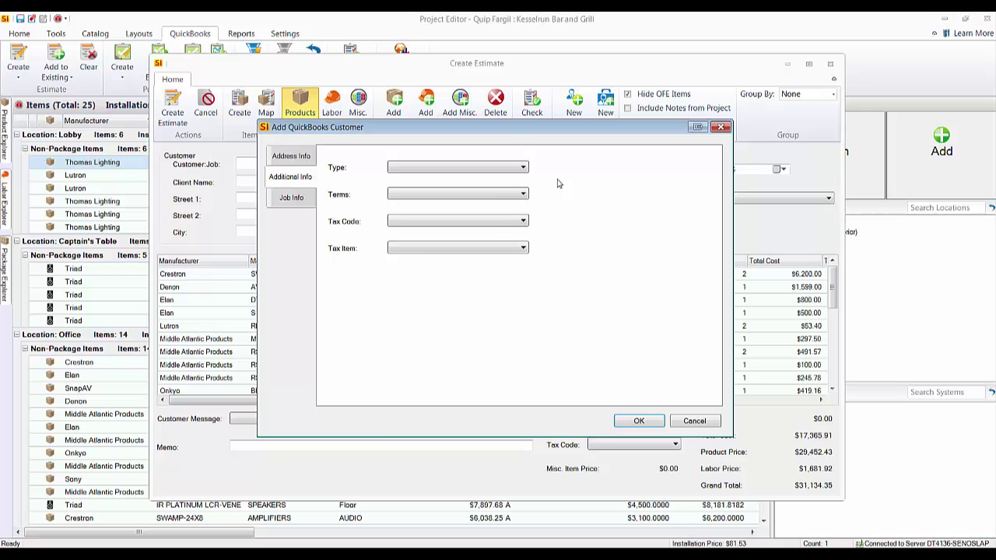
{"action": "left_click", "coordinate": [521, 221]}
{"action": "left_click", "coordinate": [436, 226]}
{"action": "left_click", "coordinate": [467, 248]}
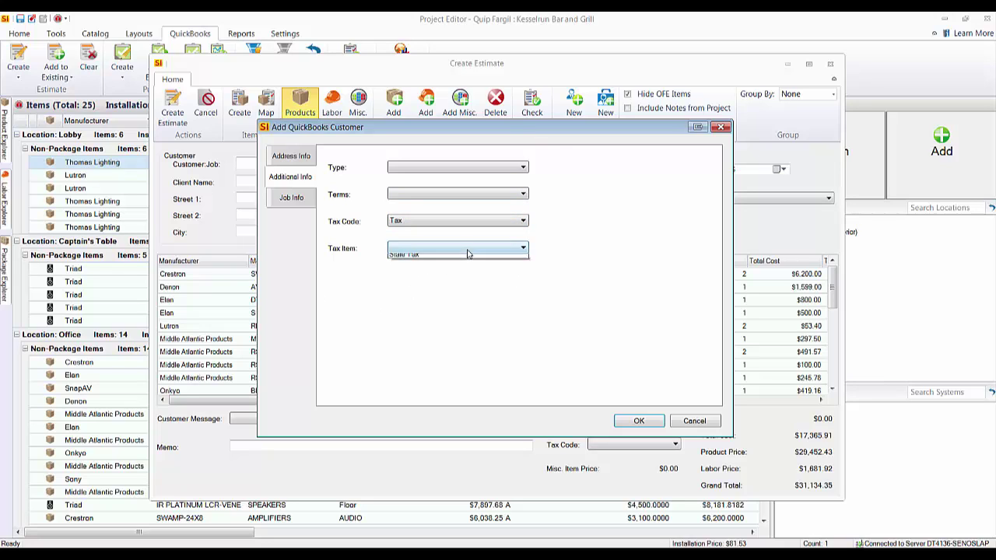
{"action": "left_click", "coordinate": [415, 260]}
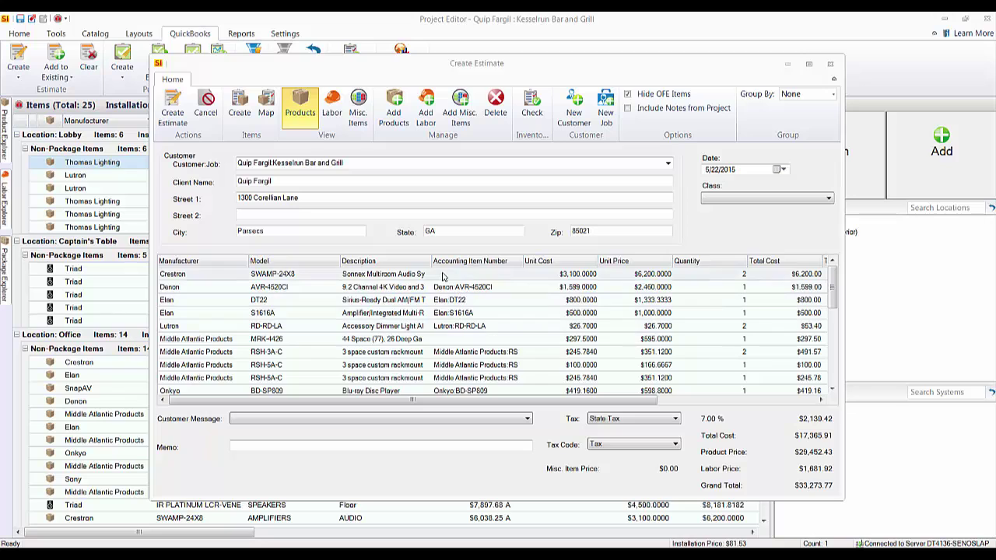
- Browse the existing QuickBooks inventory items for mapping the Crestron SWAMP-24X8 without mapping it, and review the estimate's labor items
{"action": "left_click", "coordinate": [460, 339]}
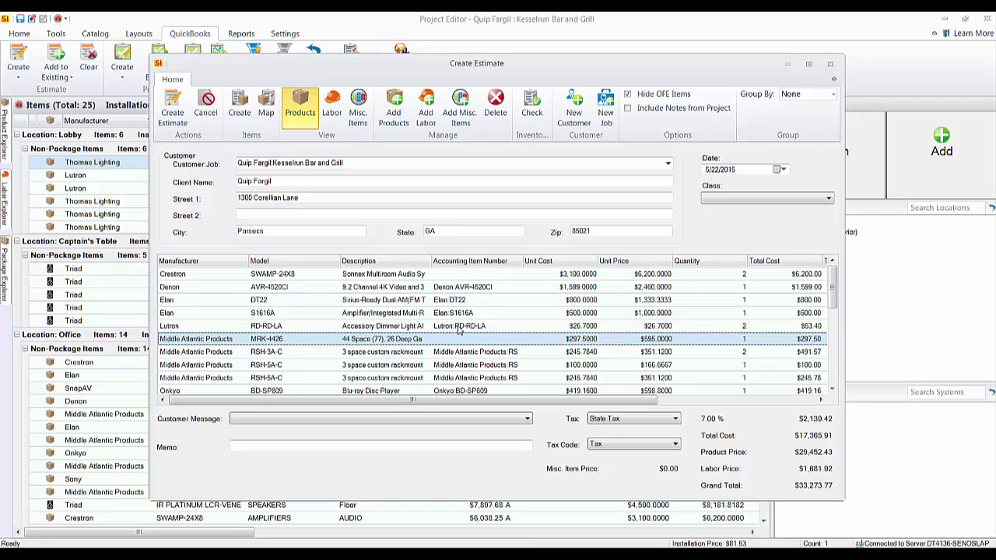
{"action": "left_click", "coordinate": [424, 278]}
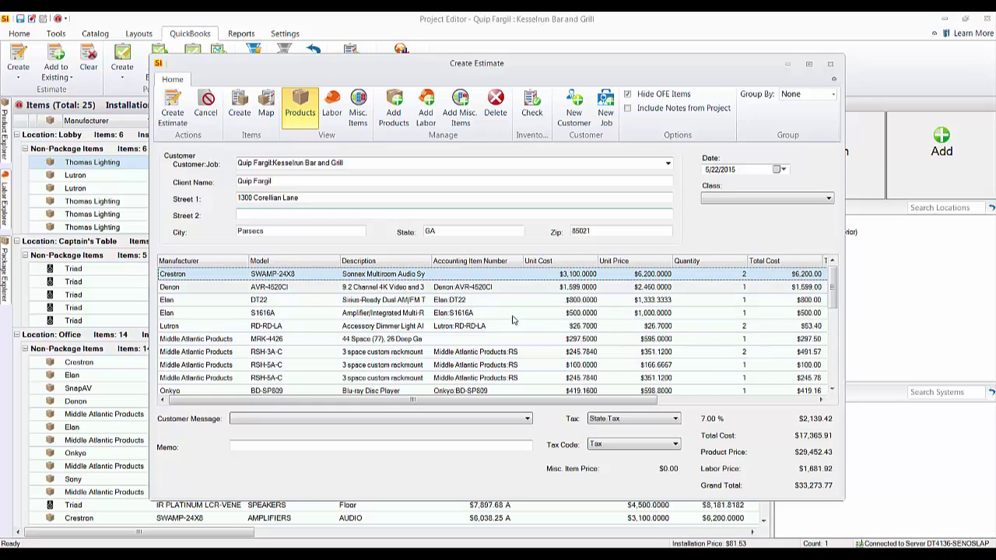
{"action": "left_click", "coordinate": [267, 109]}
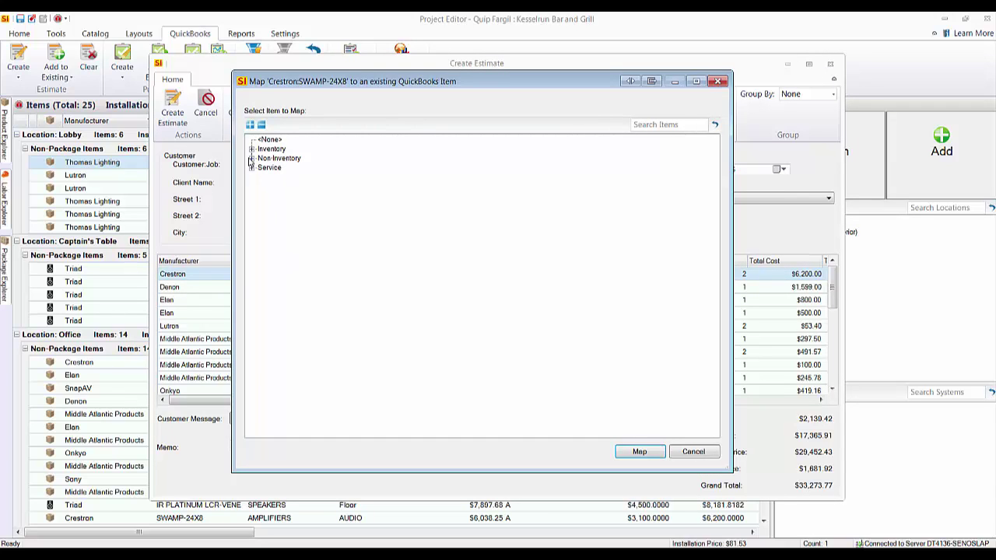
{"action": "left_click", "coordinate": [252, 150]}
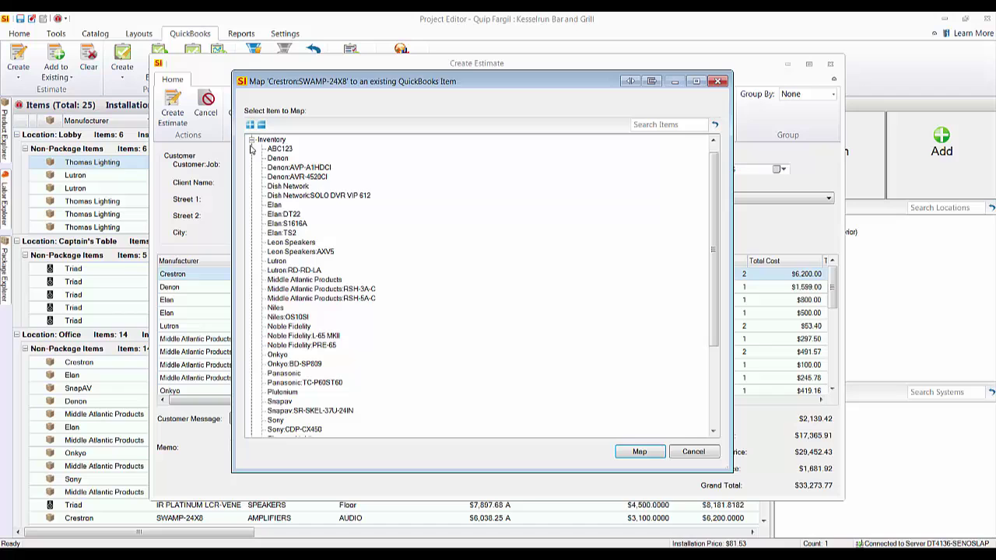
{"action": "left_click", "coordinate": [252, 140]}
{"action": "left_click", "coordinate": [689, 454]}
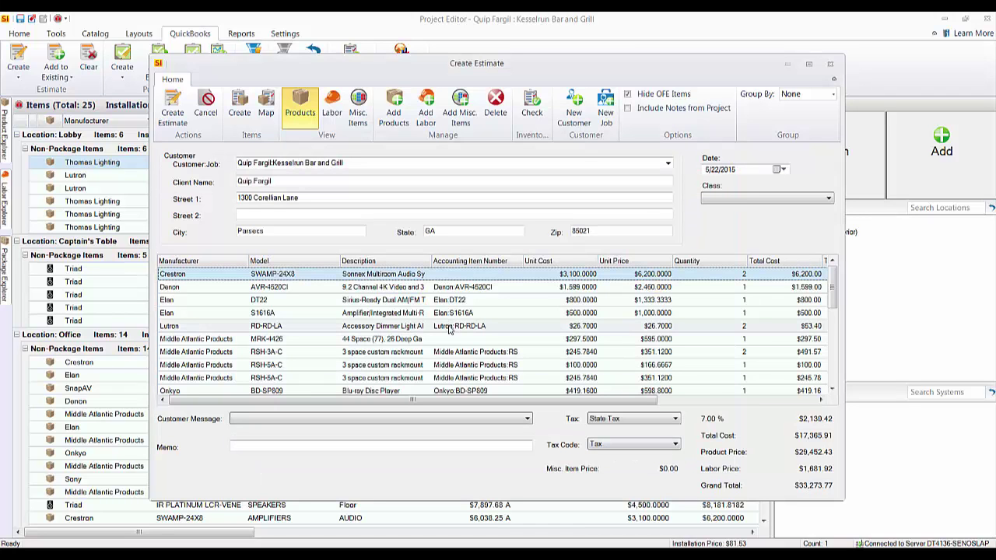
{"action": "left_click", "coordinate": [332, 117]}
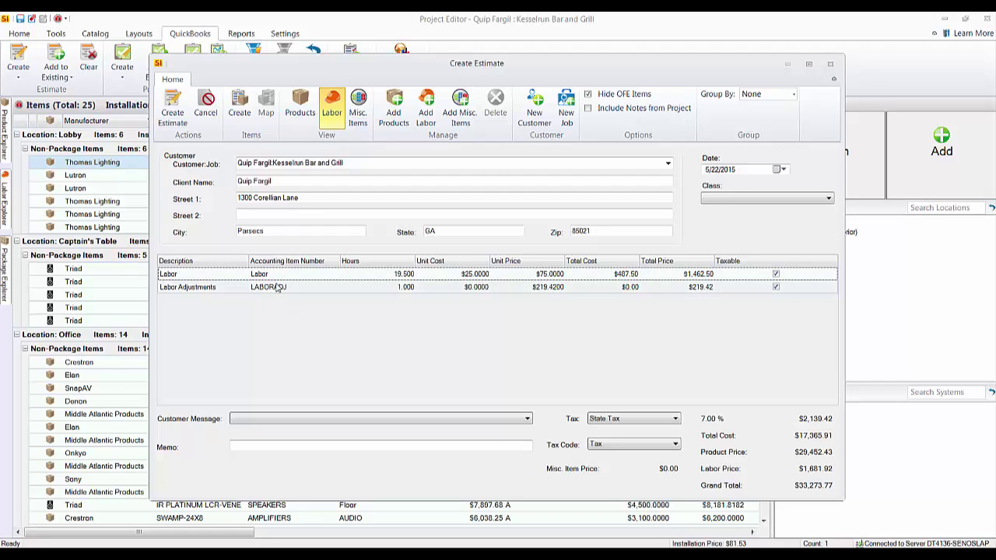
{"action": "left_click", "coordinate": [300, 105]}
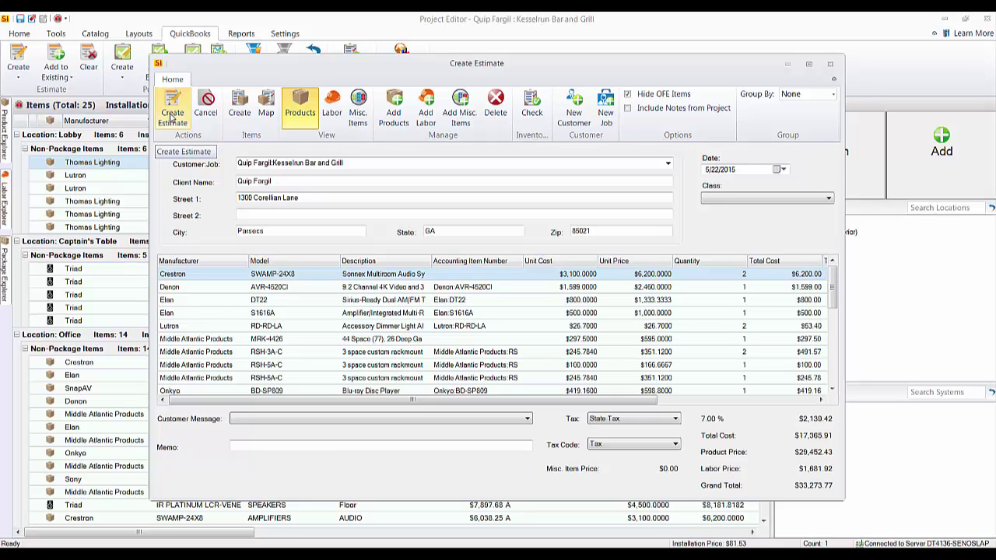
- Submit the estimate, agree to create QuickBooks items for the unmatched ones, and check the item type choices for the Crestron SWAMP-24X8
{"action": "left_click", "coordinate": [171, 115]}
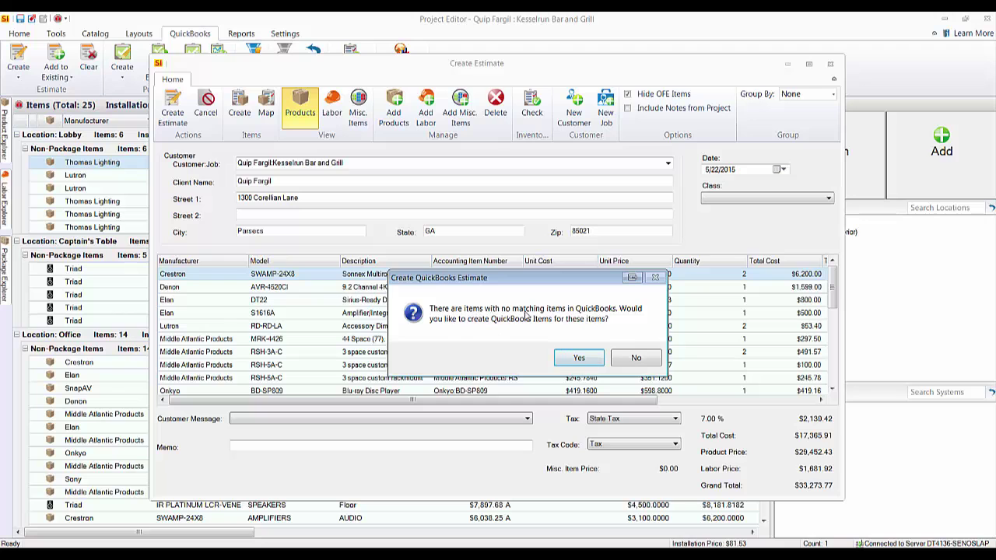
{"action": "left_click", "coordinate": [576, 359]}
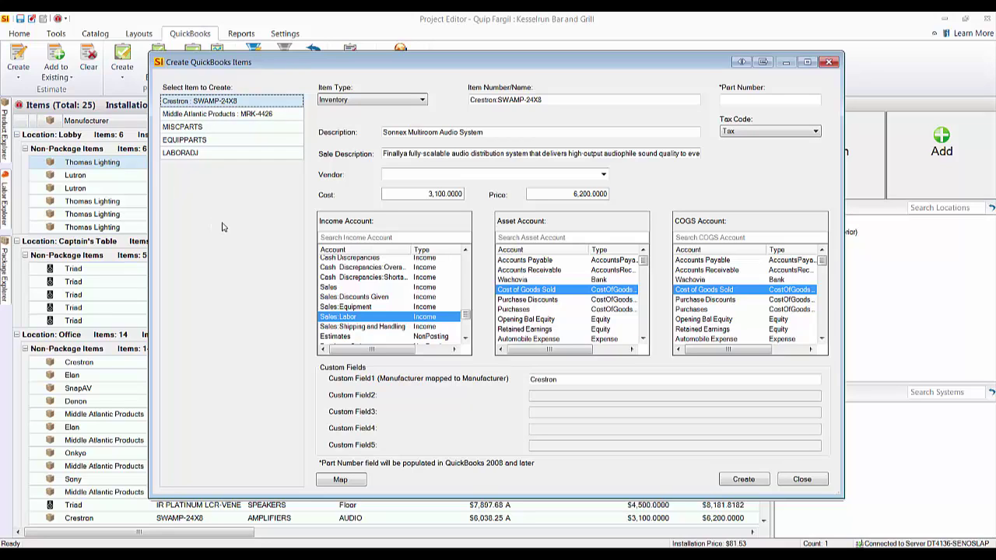
{"action": "left_click", "coordinate": [370, 103]}
{"action": "left_click", "coordinate": [406, 82]}
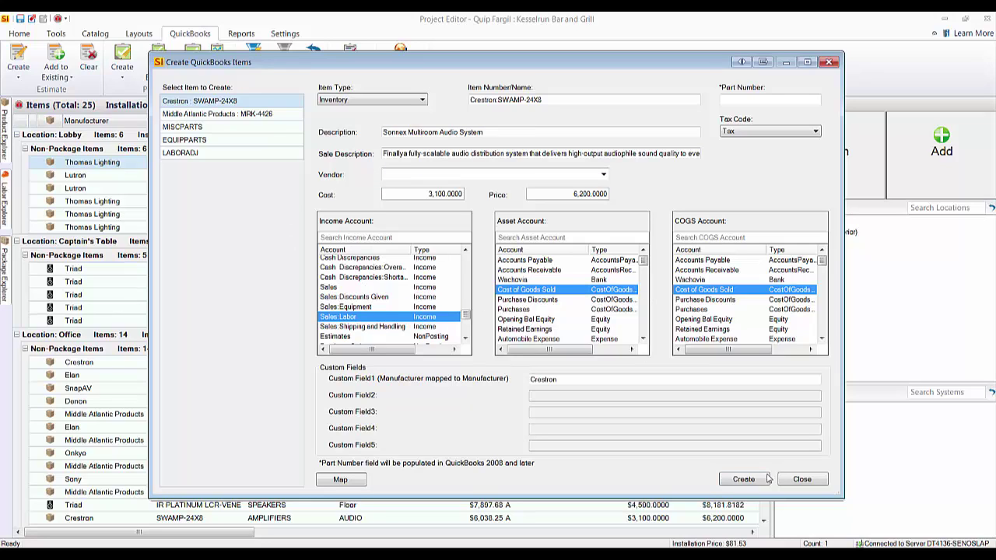
- Assign Crestron as the vendor of the SWAMP-24X8 item and create it in QuickBooks
{"action": "left_click", "coordinate": [603, 175]}
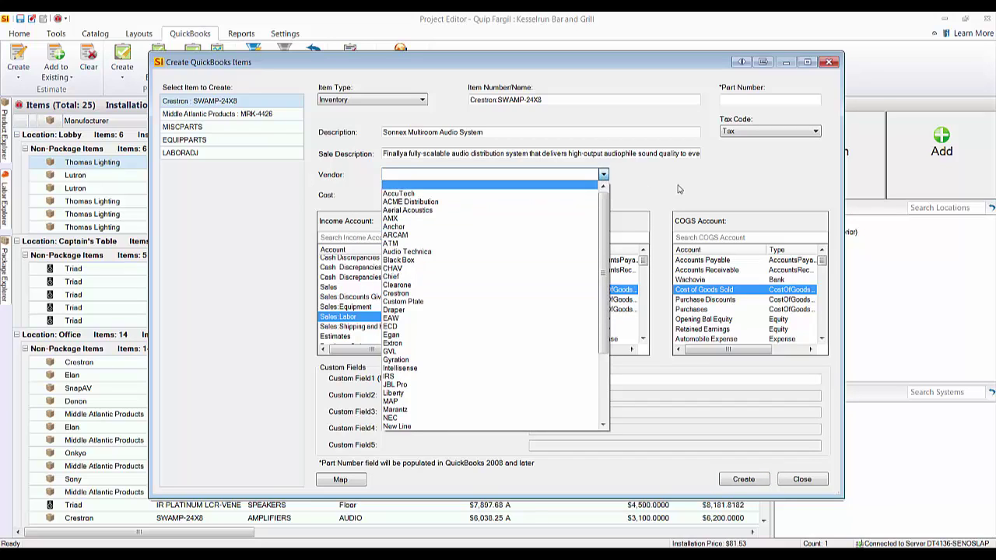
{"action": "type", "text": "c"}
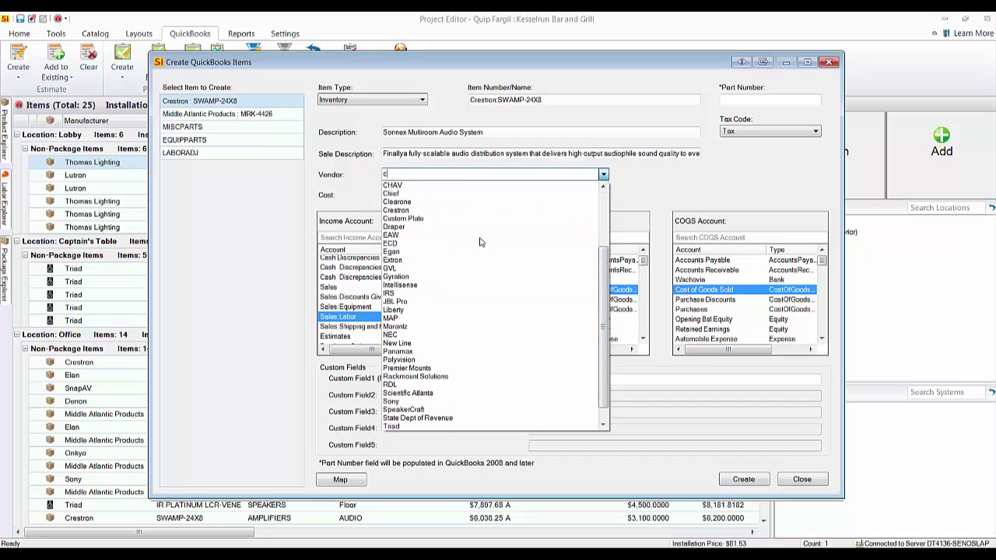
{"action": "left_click", "coordinate": [415, 212]}
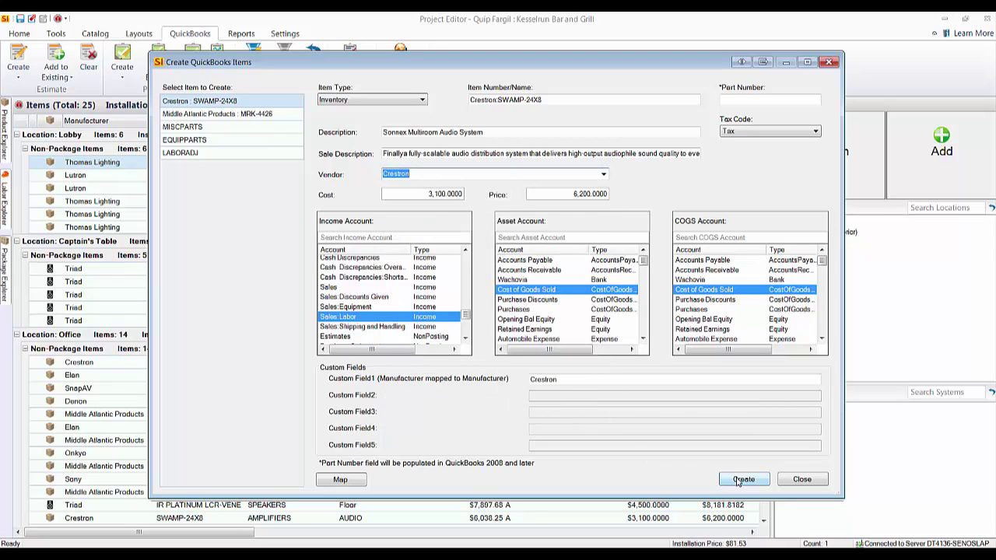
{"action": "key", "text": "Return"}
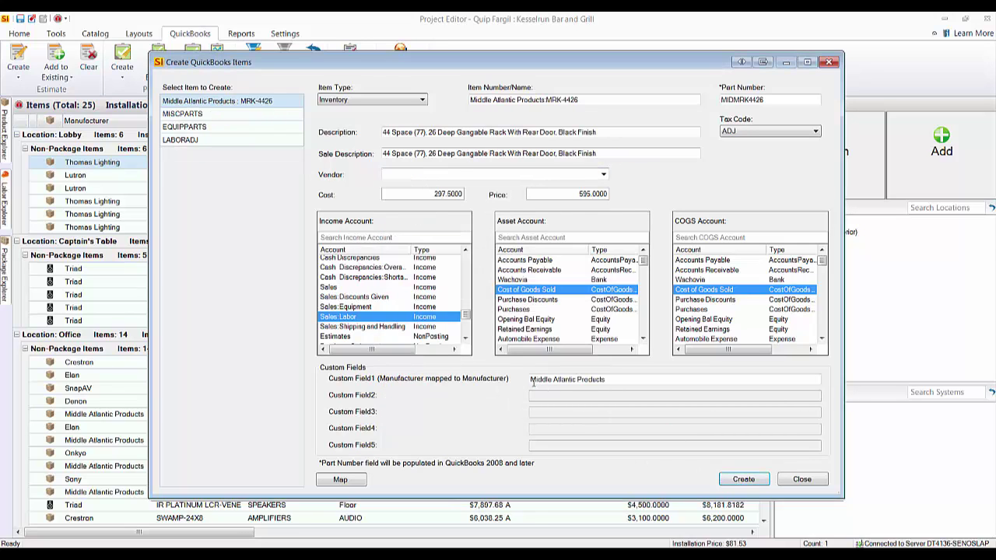
- Create the Middle Atlantic Products MRK-4426 item with vendor ACME Distribution, and add that vendor to D-Tools SI from the QuickBooks information
{"action": "left_click", "coordinate": [604, 176]}
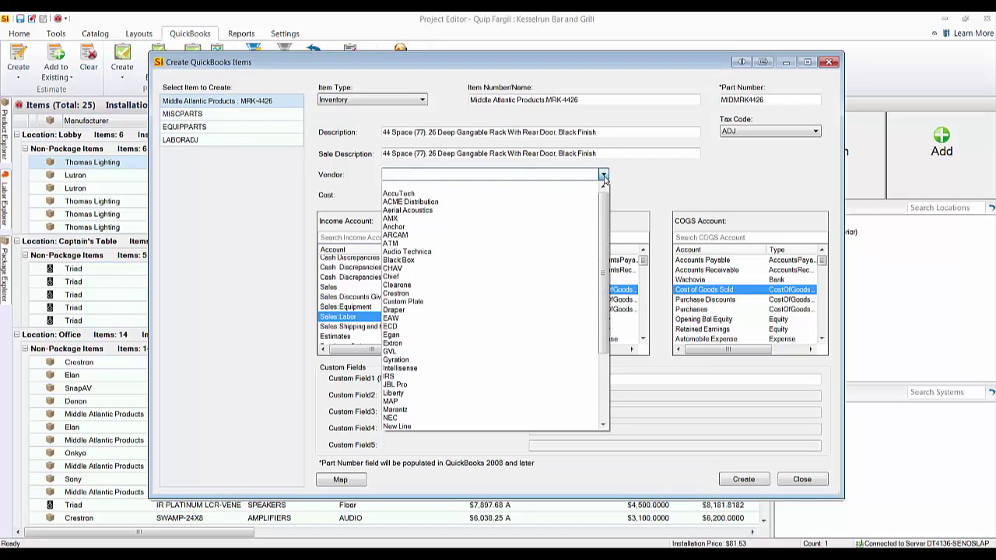
{"action": "type", "text": "m"}
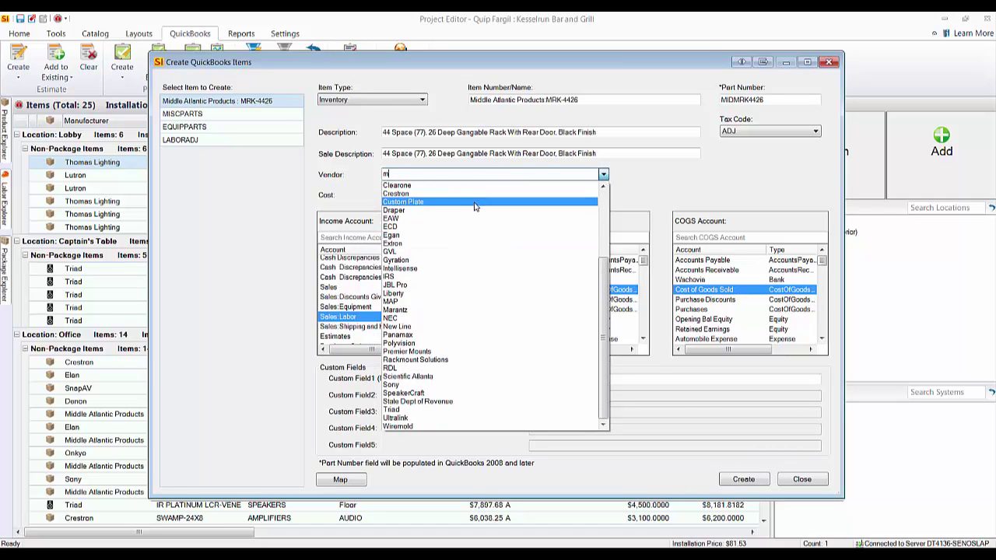
{"action": "scroll", "coordinate": [448, 366], "scroll_direction": "up", "scroll_amount": 4}
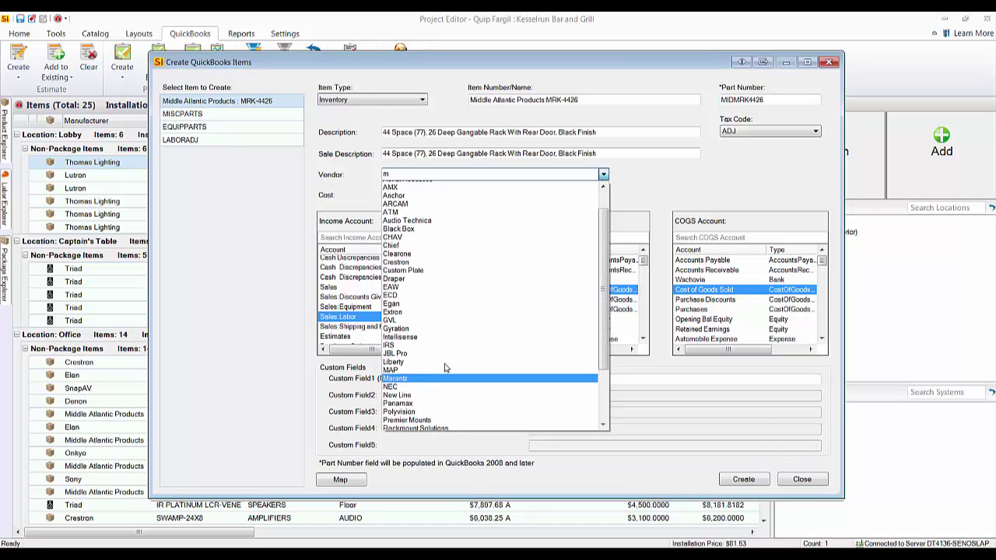
{"action": "left_click", "coordinate": [432, 202]}
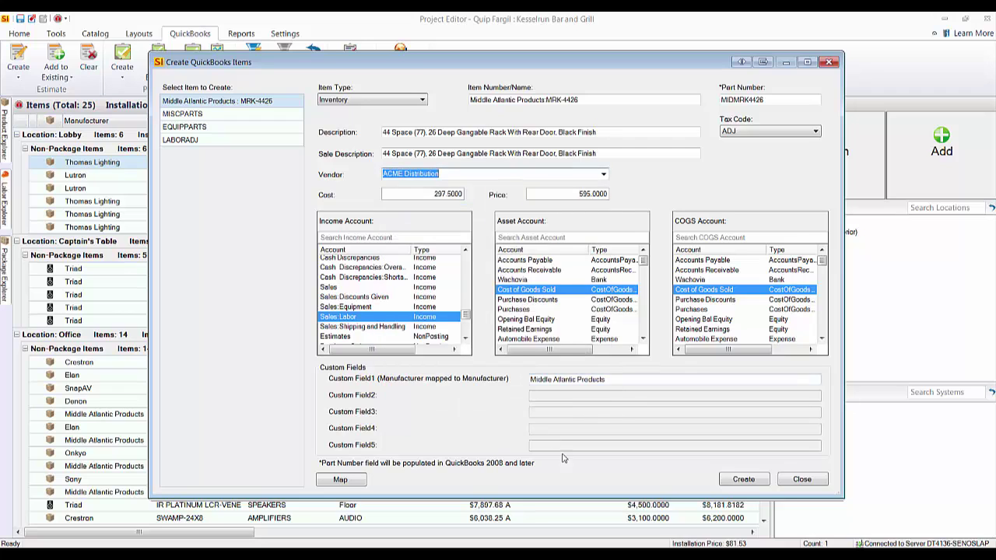
{"action": "left_click", "coordinate": [739, 480]}
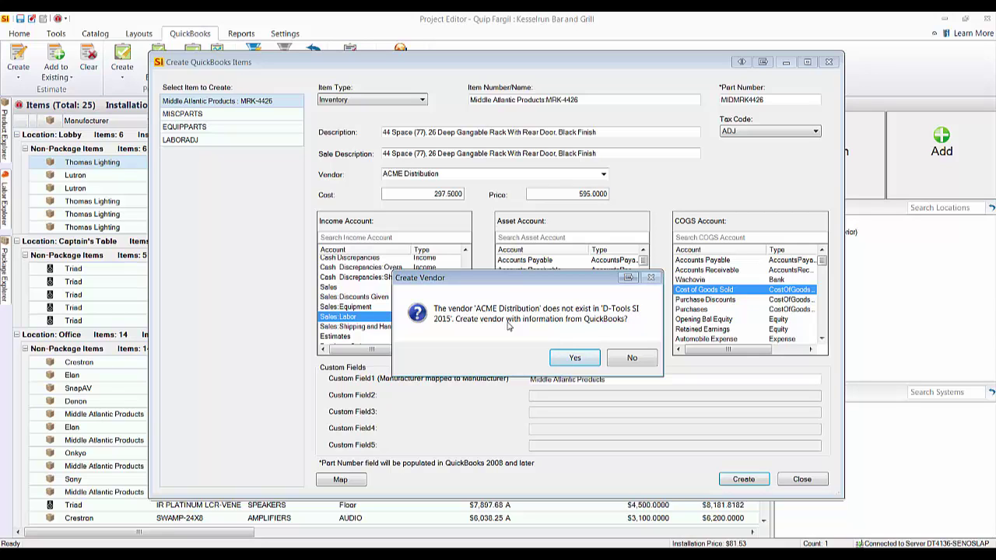
{"action": "left_click", "coordinate": [576, 359]}
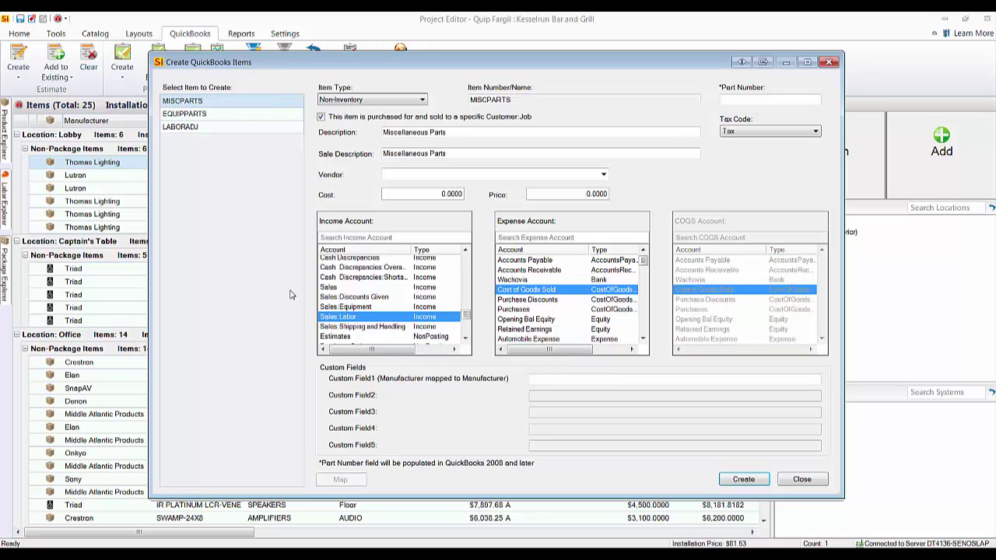
- Create the MISCPARTS, EQUIPPARTS and LABORADJ items in QuickBooks with their preset values and complete the estimate export
{"action": "left_click", "coordinate": [742, 481]}
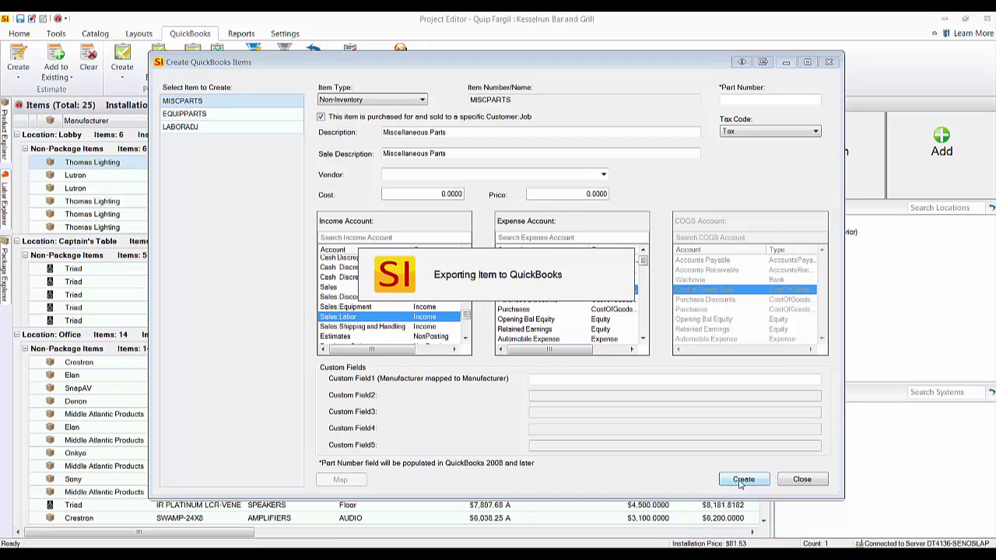
{"action": "left_click", "coordinate": [742, 481]}
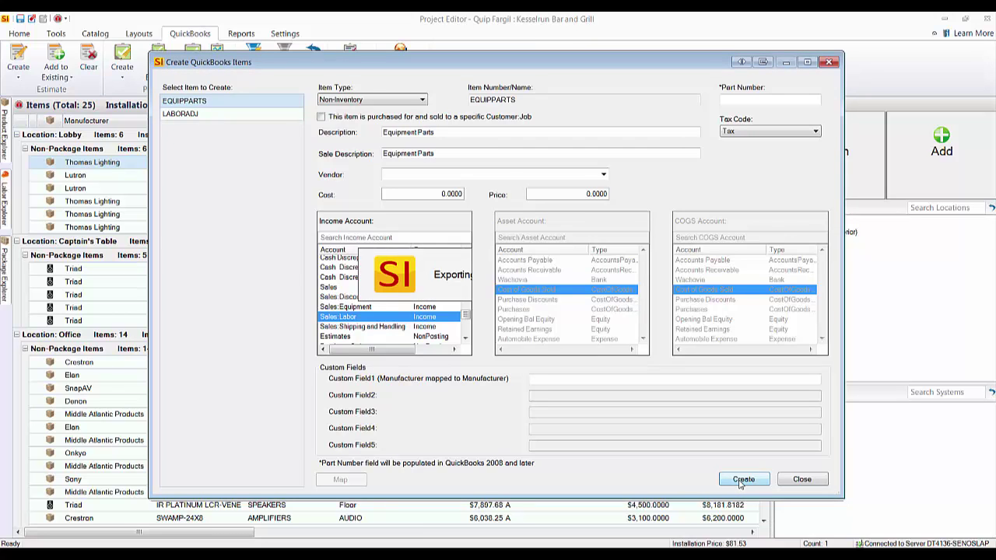
{"action": "left_click", "coordinate": [732, 478]}
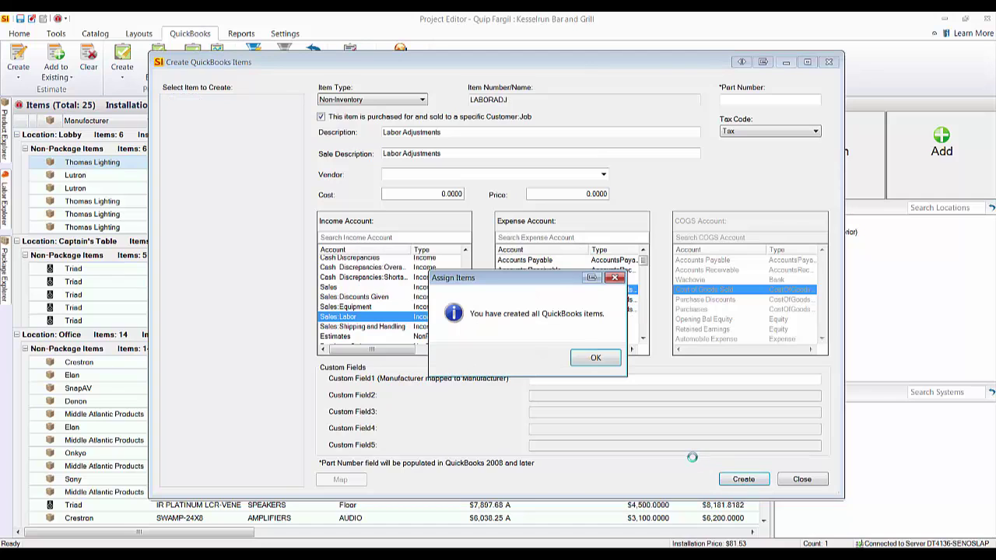
{"action": "left_click", "coordinate": [595, 362]}
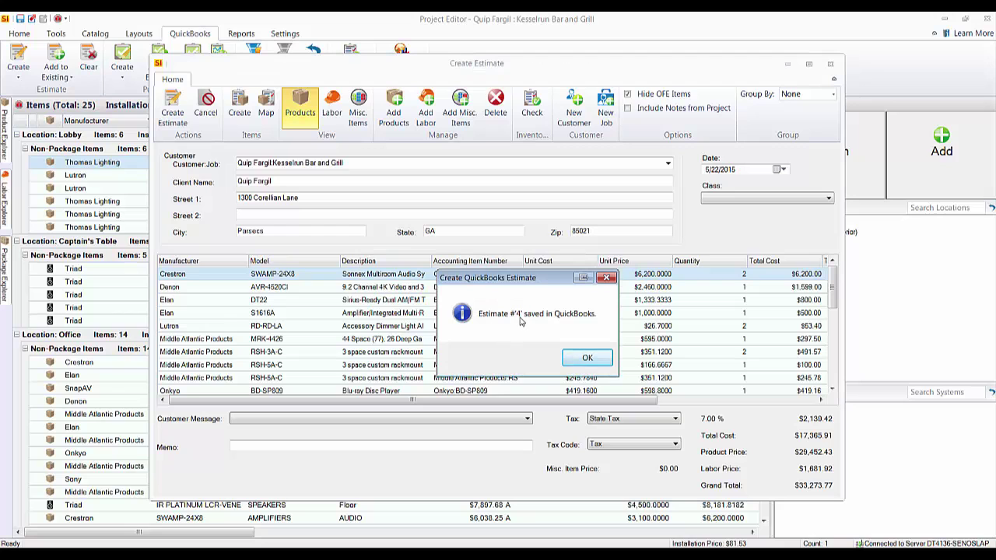
- Save the project with the exported estimate and show the project items in the Accounting layout
{"action": "left_click", "coordinate": [582, 363]}
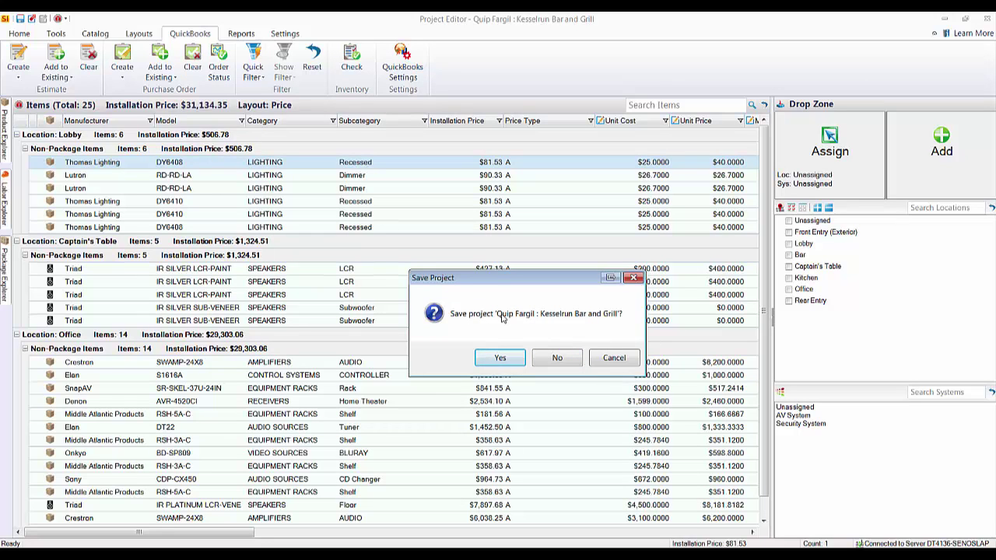
{"action": "left_click", "coordinate": [502, 361]}
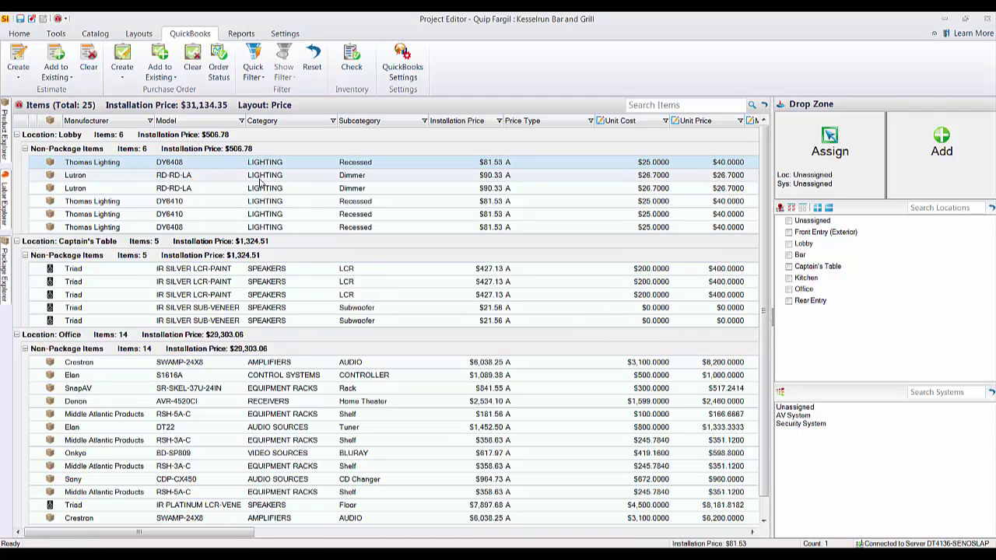
{"action": "left_click", "coordinate": [145, 36]}
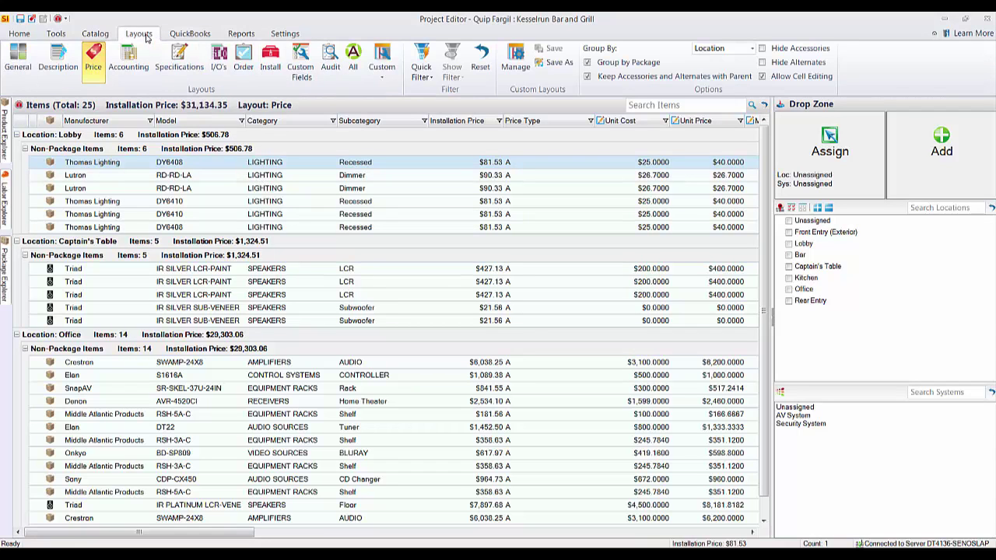
{"action": "left_click", "coordinate": [125, 64]}
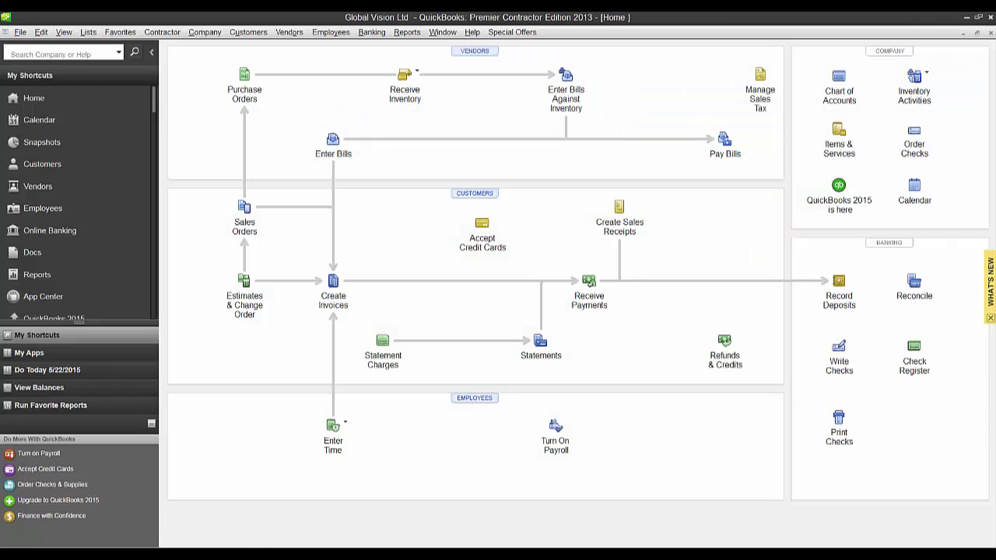
- In QuickBooks, open the estimates and compare the Kesselrun Bar and Grill estimate with the two earlier ones, including labor lines and long descriptions
{"action": "left_click", "coordinate": [244, 297]}
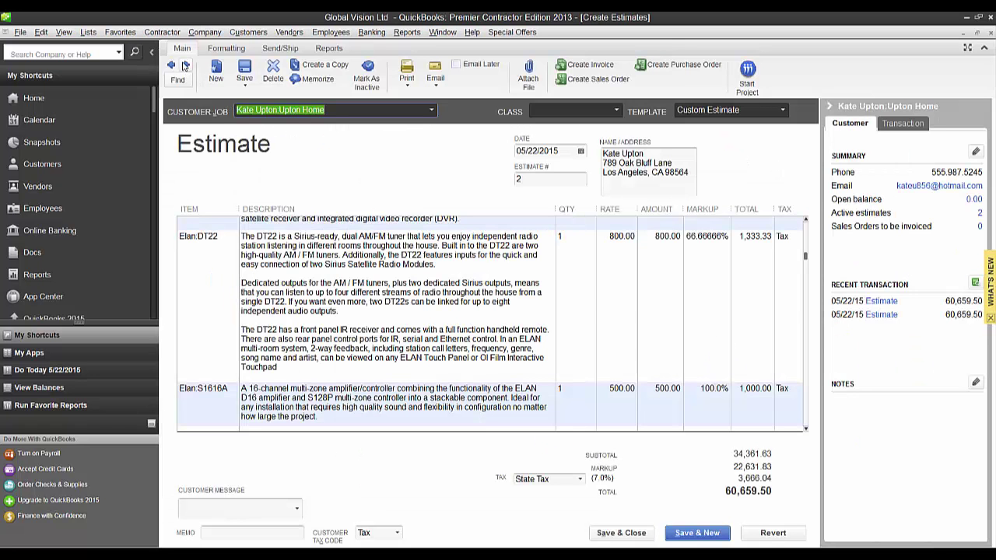
{"action": "left_click", "coordinate": [185, 66]}
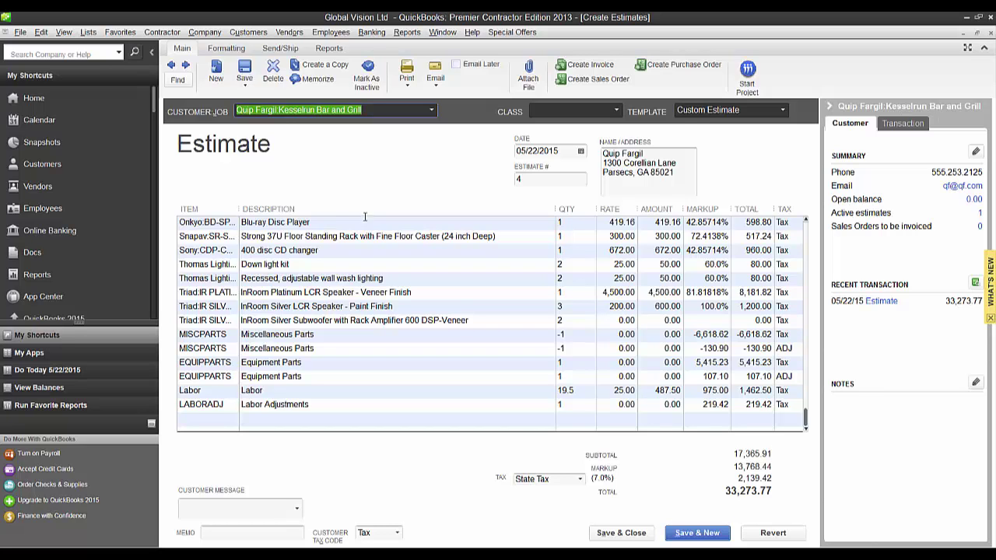
{"action": "left_click", "coordinate": [172, 67]}
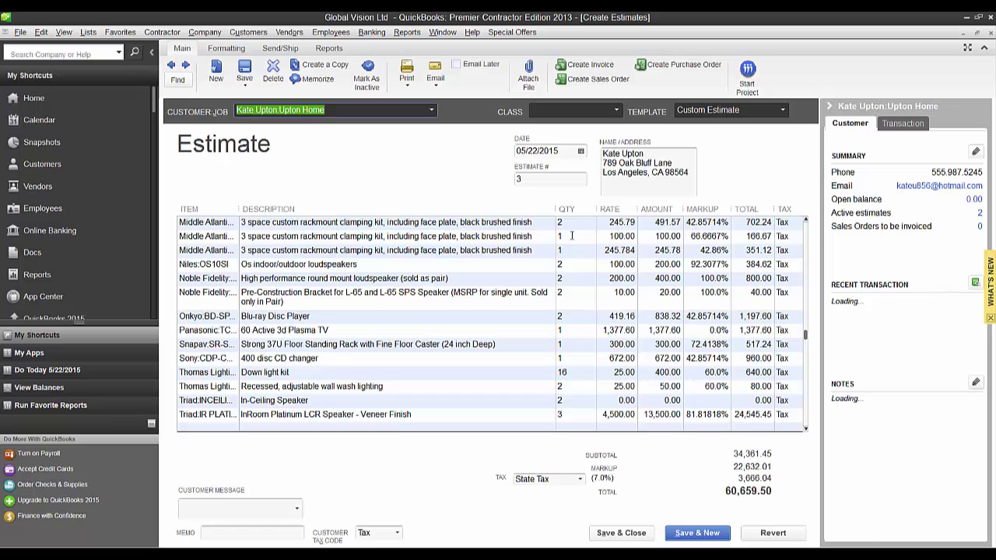
{"action": "scroll", "coordinate": [809, 360], "scroll_direction": "down", "scroll_amount": 1}
{"action": "scroll", "coordinate": [809, 360], "scroll_direction": "down", "scroll_amount": 6}
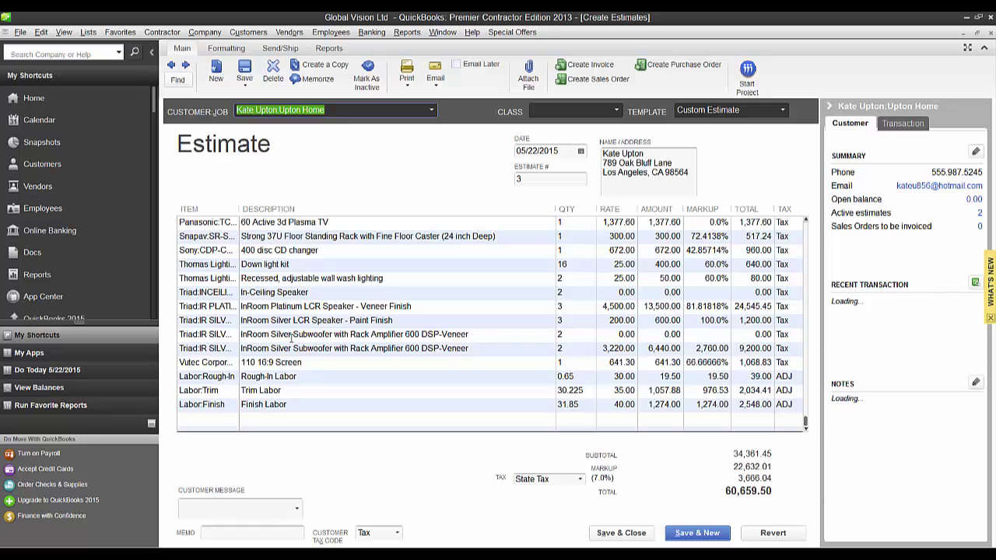
{"action": "left_click", "coordinate": [169, 68]}
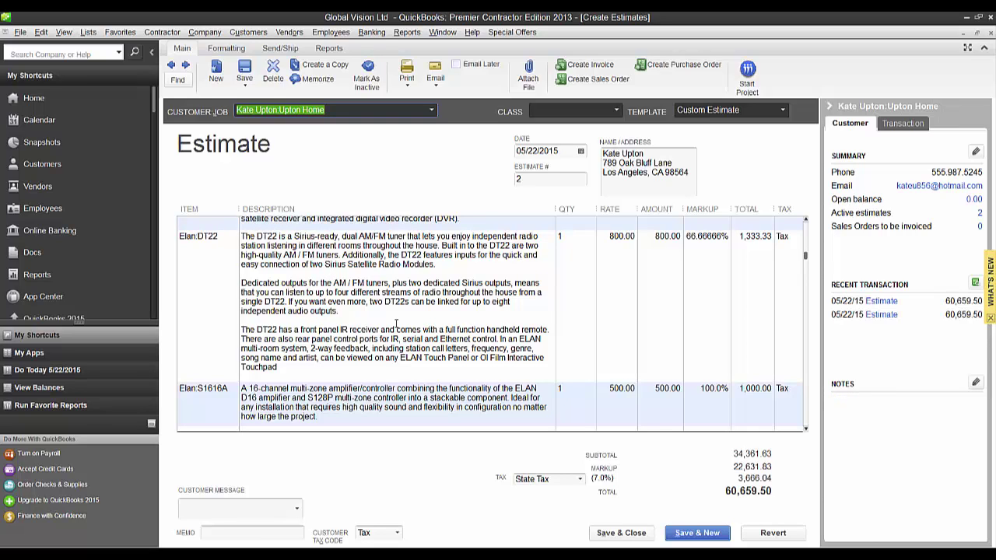
- Switch back to the Kesselrun Bar and Grill project in the D-Tools SI Project Editor and select the first Lutron RD-RD-LA in the Lobby
{"action": "left_click", "coordinate": [194, 554]}
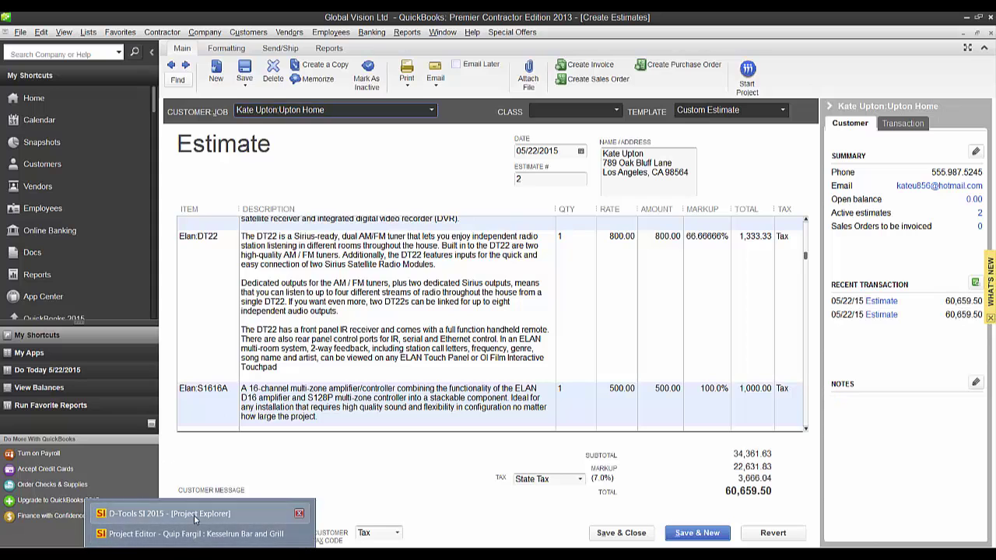
{"action": "left_click", "coordinate": [194, 534]}
{"action": "left_click", "coordinate": [297, 175]}
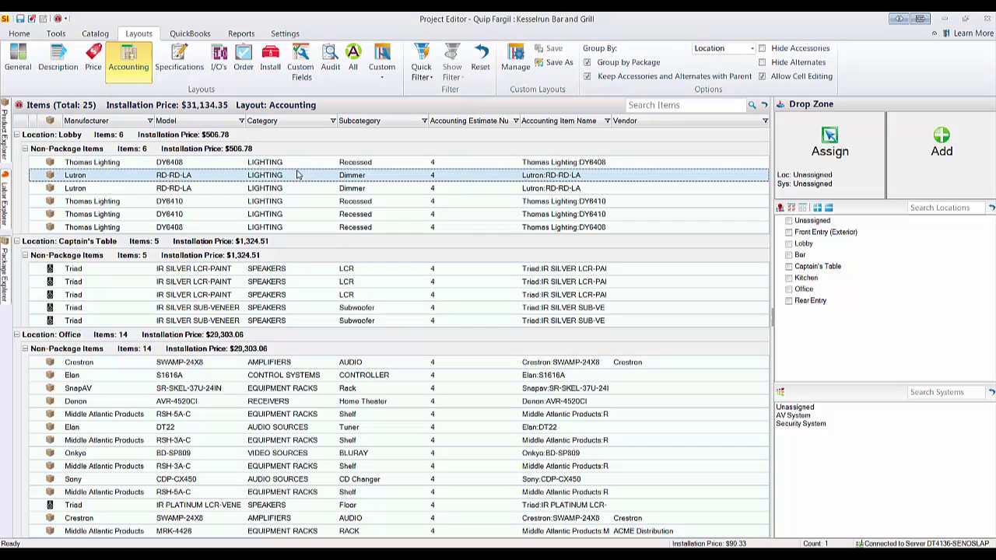